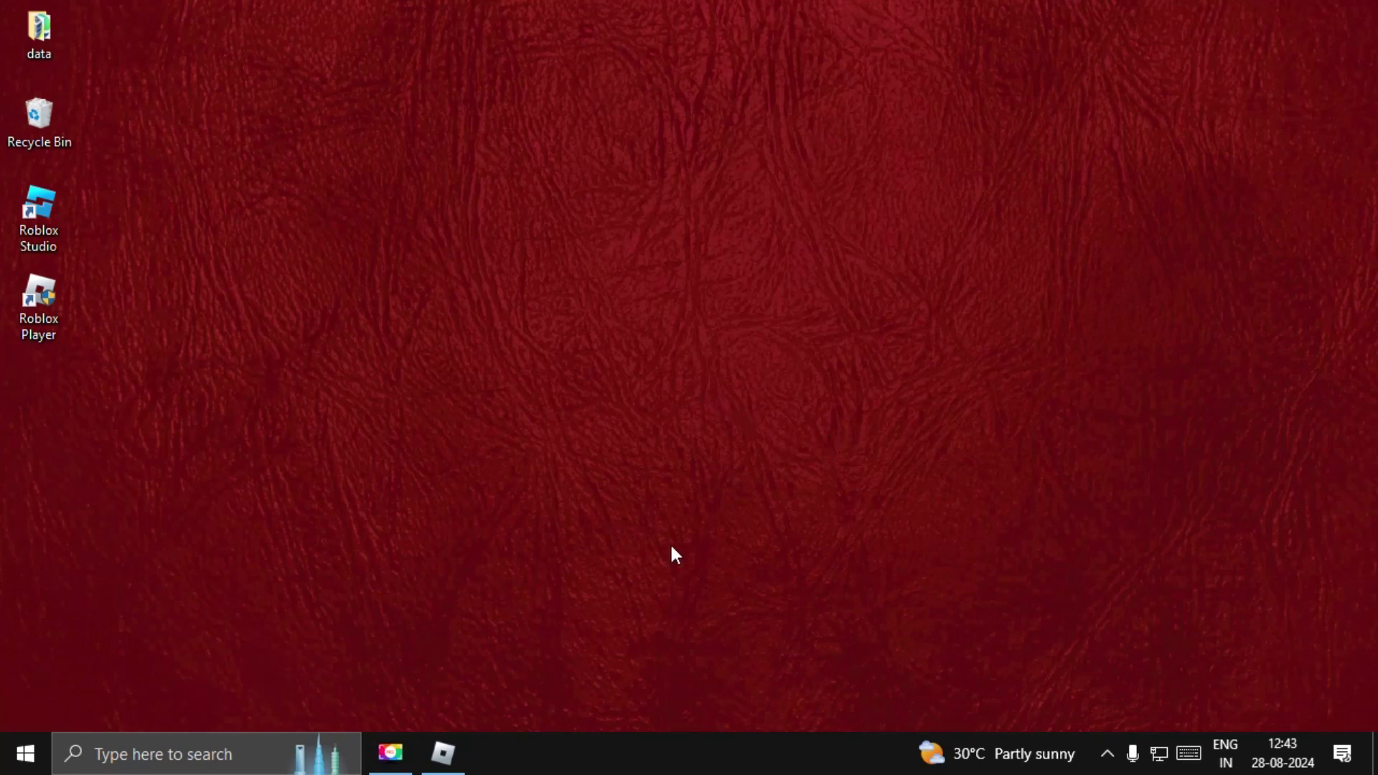
- End the Roblox Game Client process in Task Manager, then close Task Manager
{"action": "right_click", "coordinate": [655, 753]}
{"action": "left_click", "coordinate": [724, 649]}
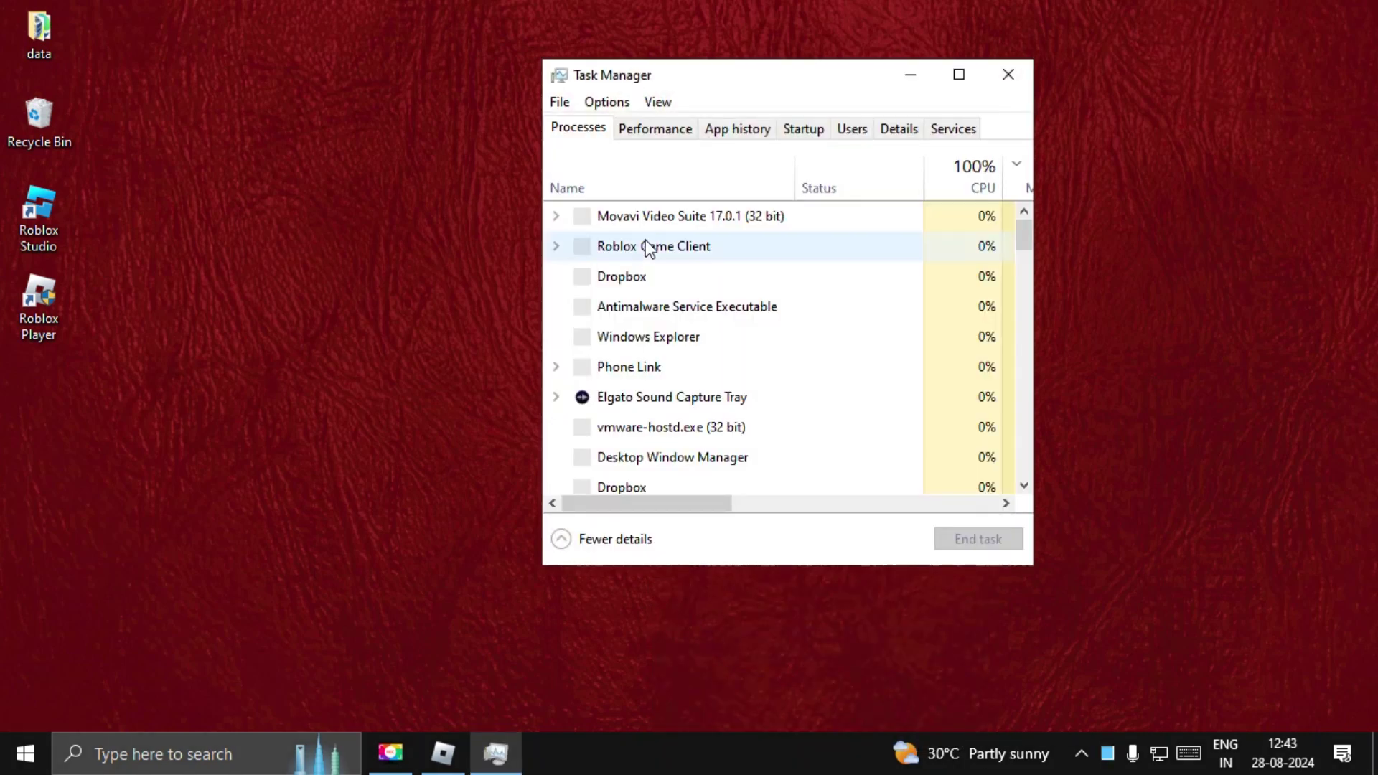
{"action": "left_click", "coordinate": [646, 248]}
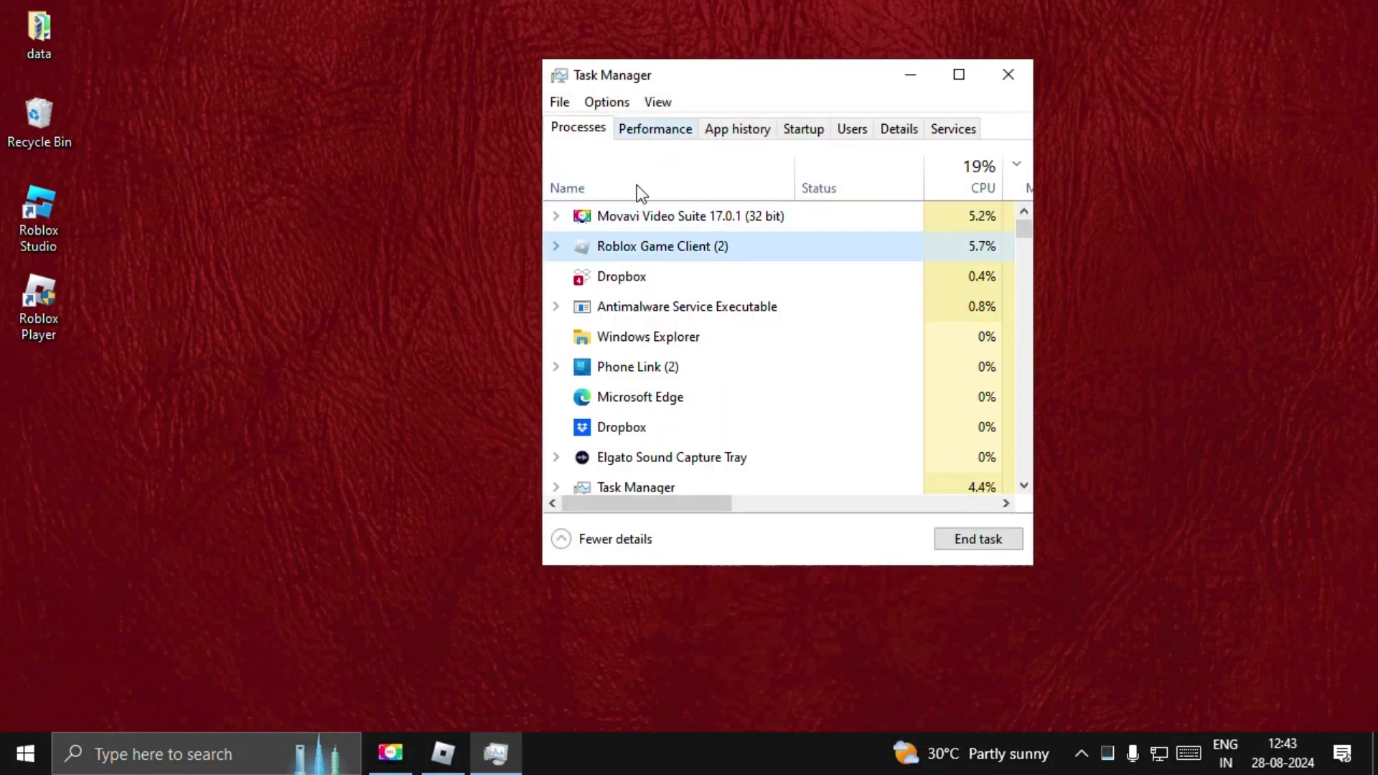
{"action": "left_click", "coordinate": [974, 536]}
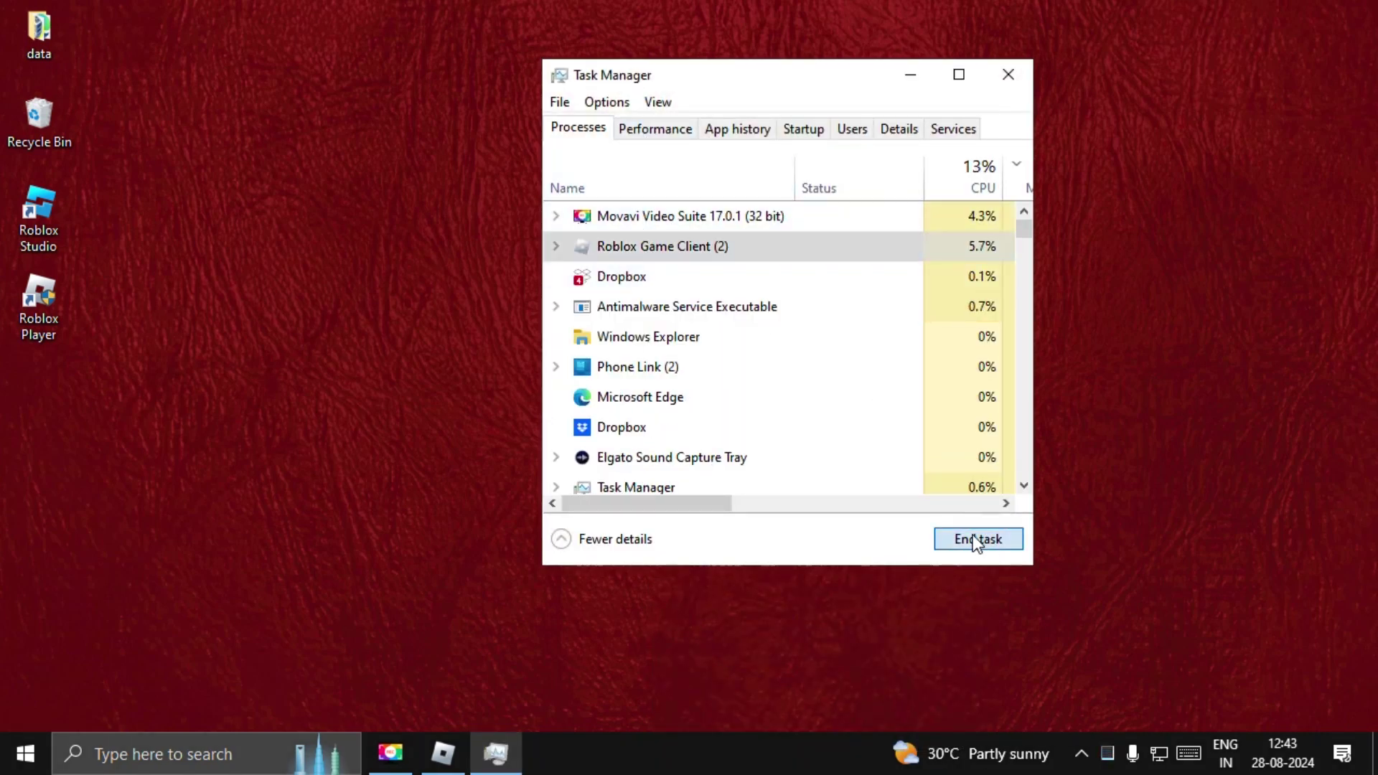
{"action": "left_click", "coordinate": [1016, 78]}
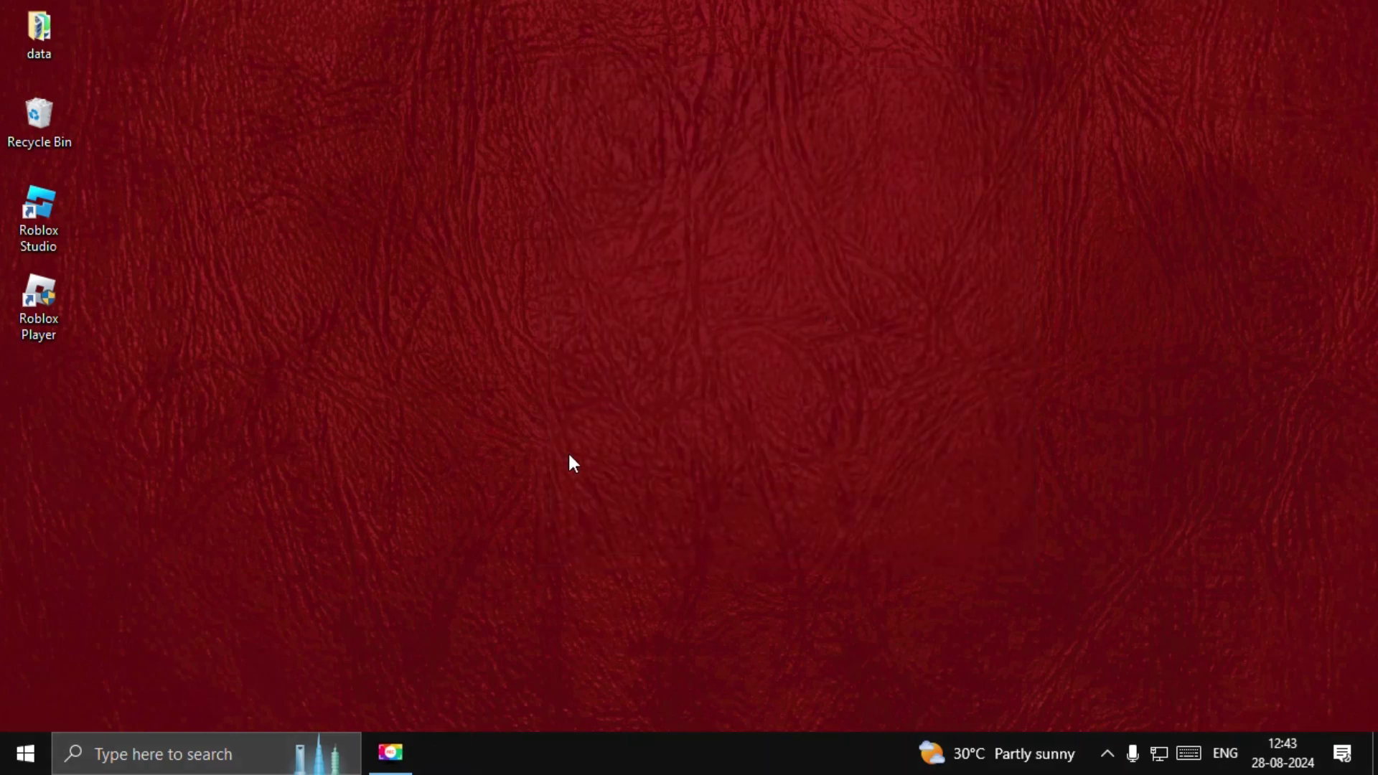
- Open Control Panel and reach Change adapter settings through Network and Sharing Center
{"action": "left_click", "coordinate": [222, 753]}
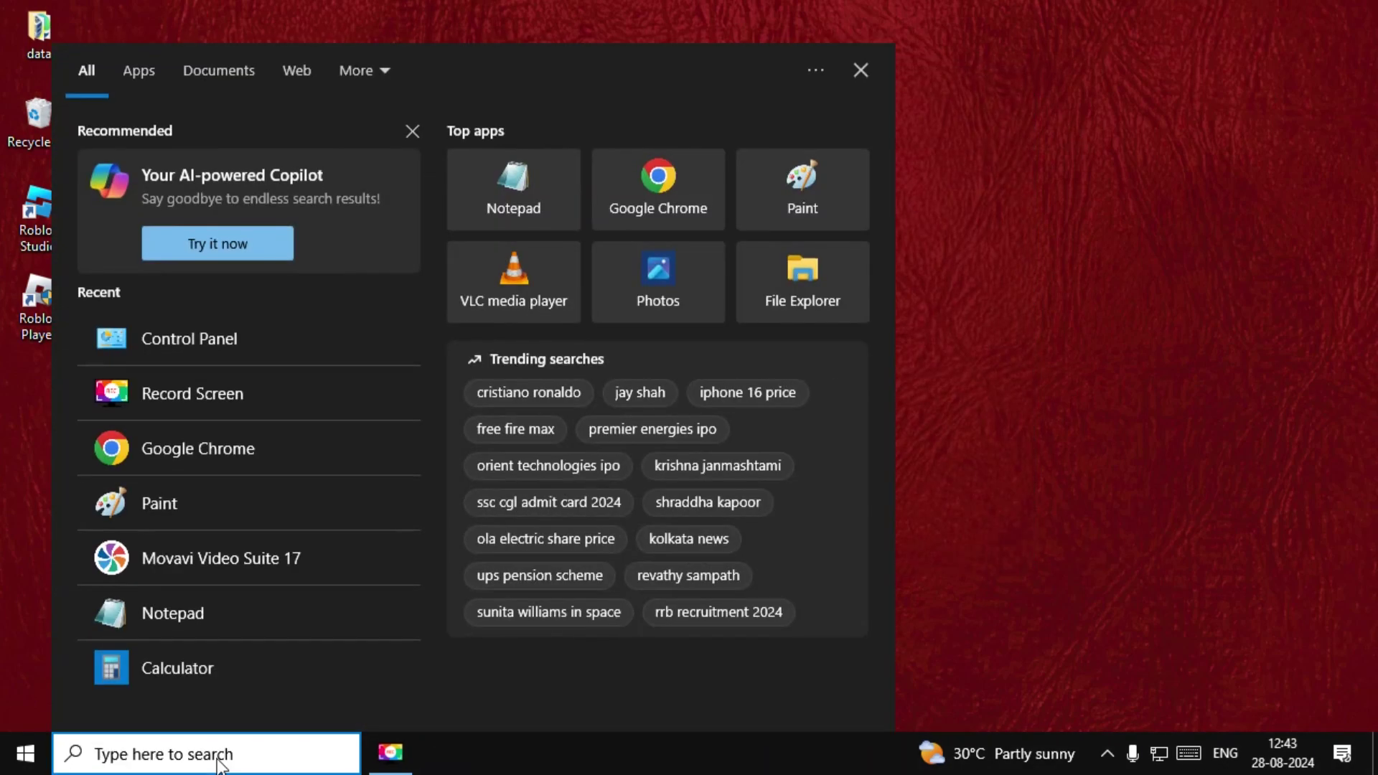
{"action": "type", "text": "contyr"}
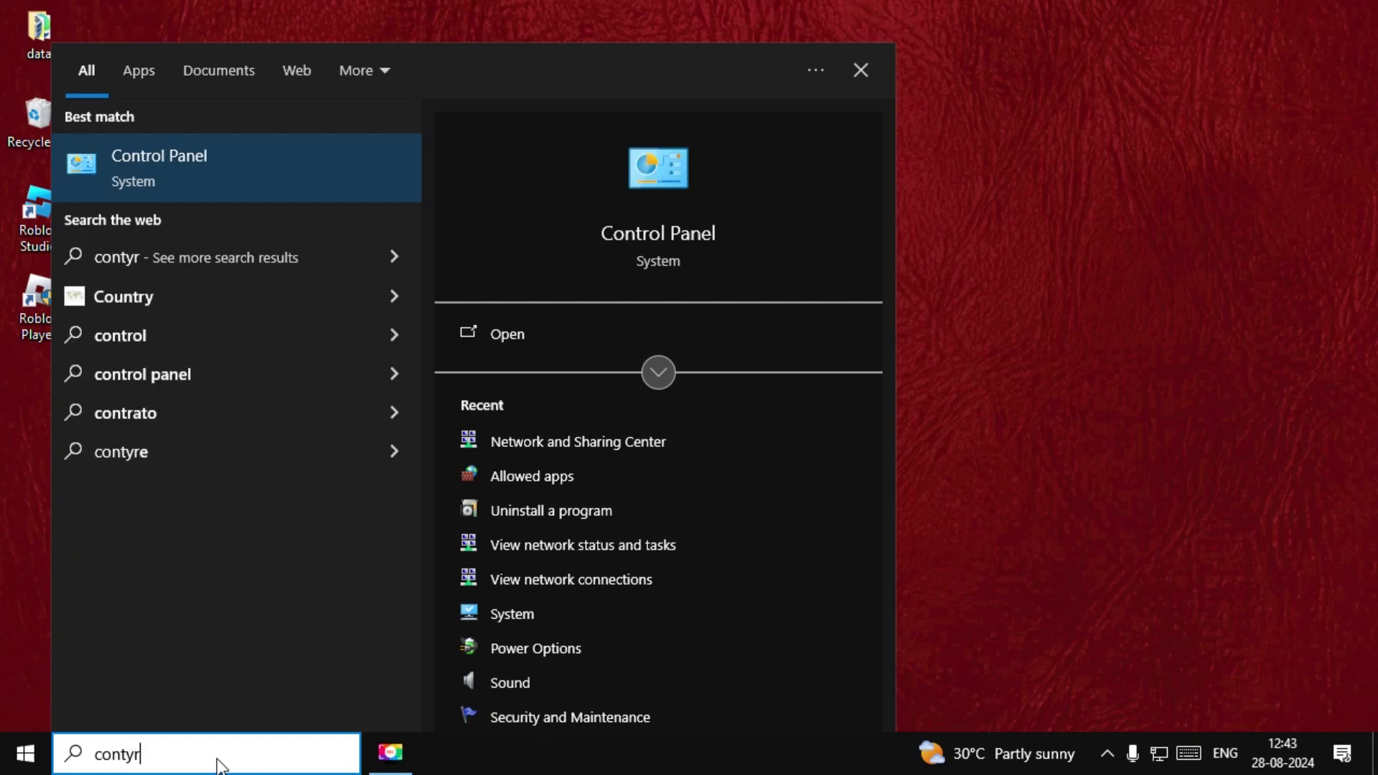
{"action": "left_click", "coordinate": [210, 164]}
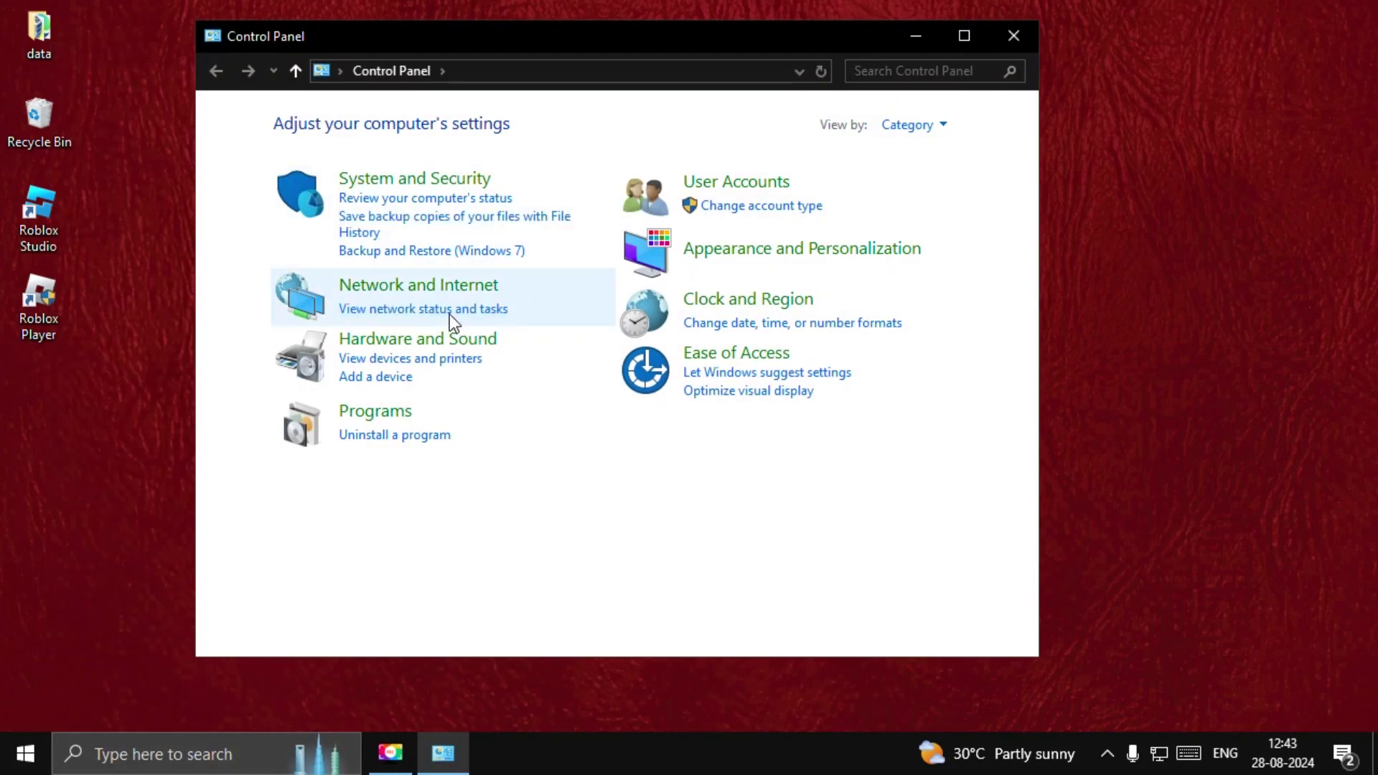
{"action": "left_click", "coordinate": [430, 286]}
{"action": "mouse_move", "coordinate": [523, 32]}
{"action": "left_mouse_down"}
{"action": "mouse_move", "coordinate": [814, 51]}
{"action": "mouse_move", "coordinate": [590, 67]}
{"action": "left_mouse_up"}
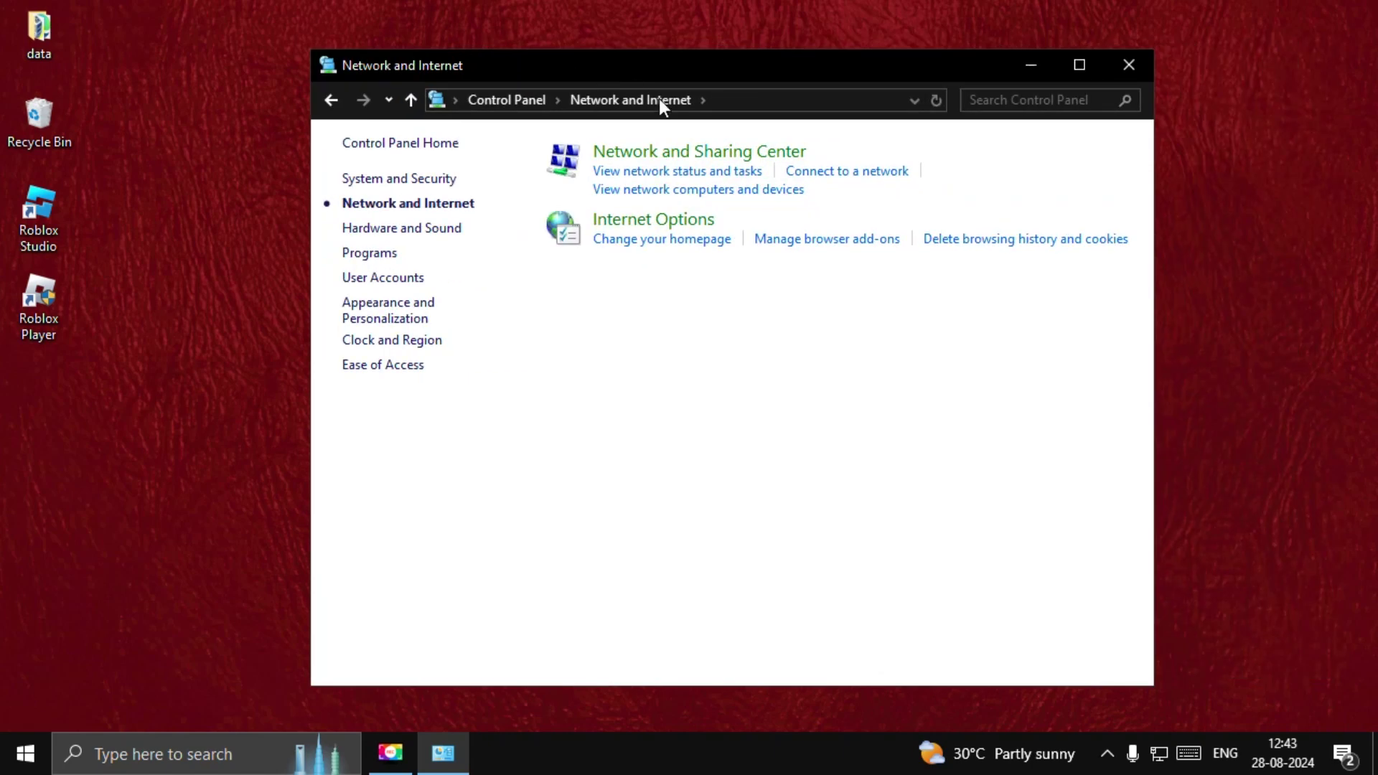
{"action": "left_click", "coordinate": [667, 153]}
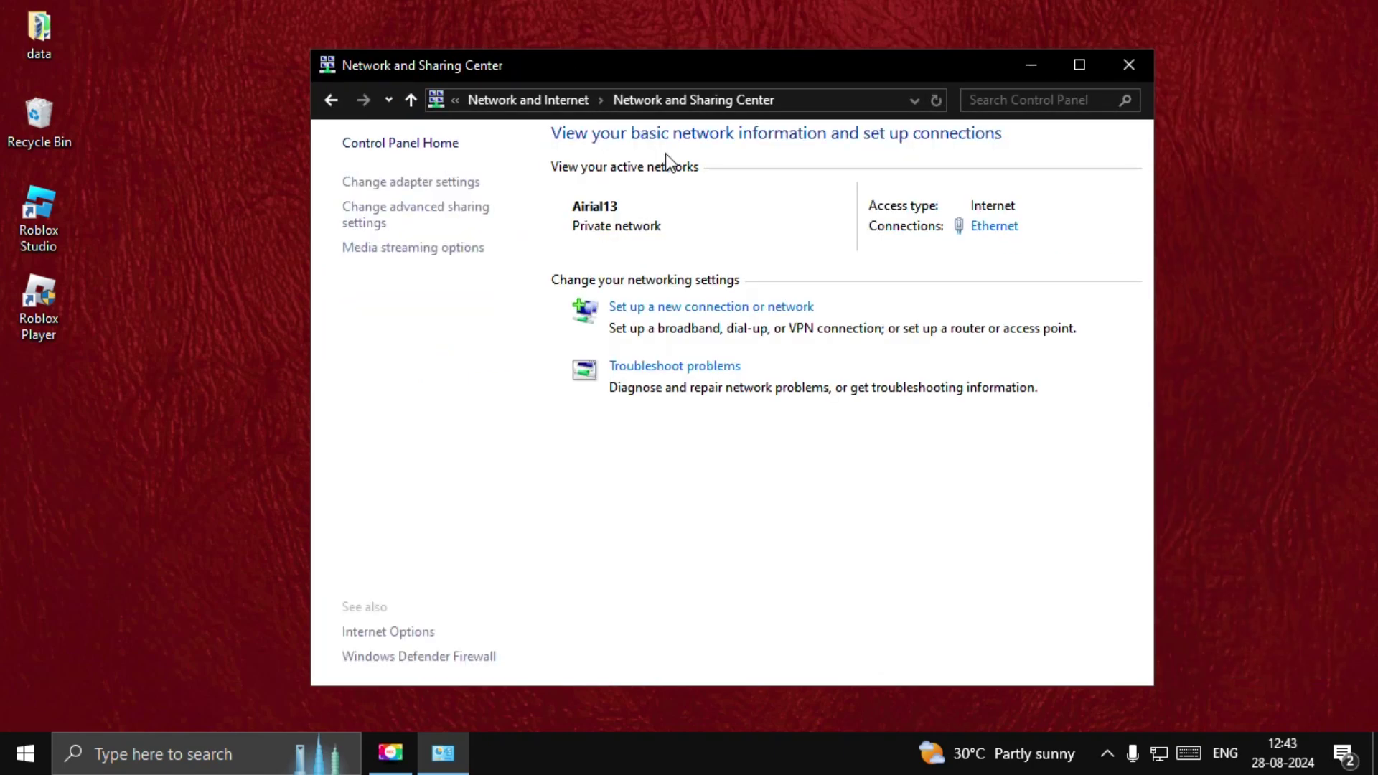
{"action": "left_click", "coordinate": [418, 183]}
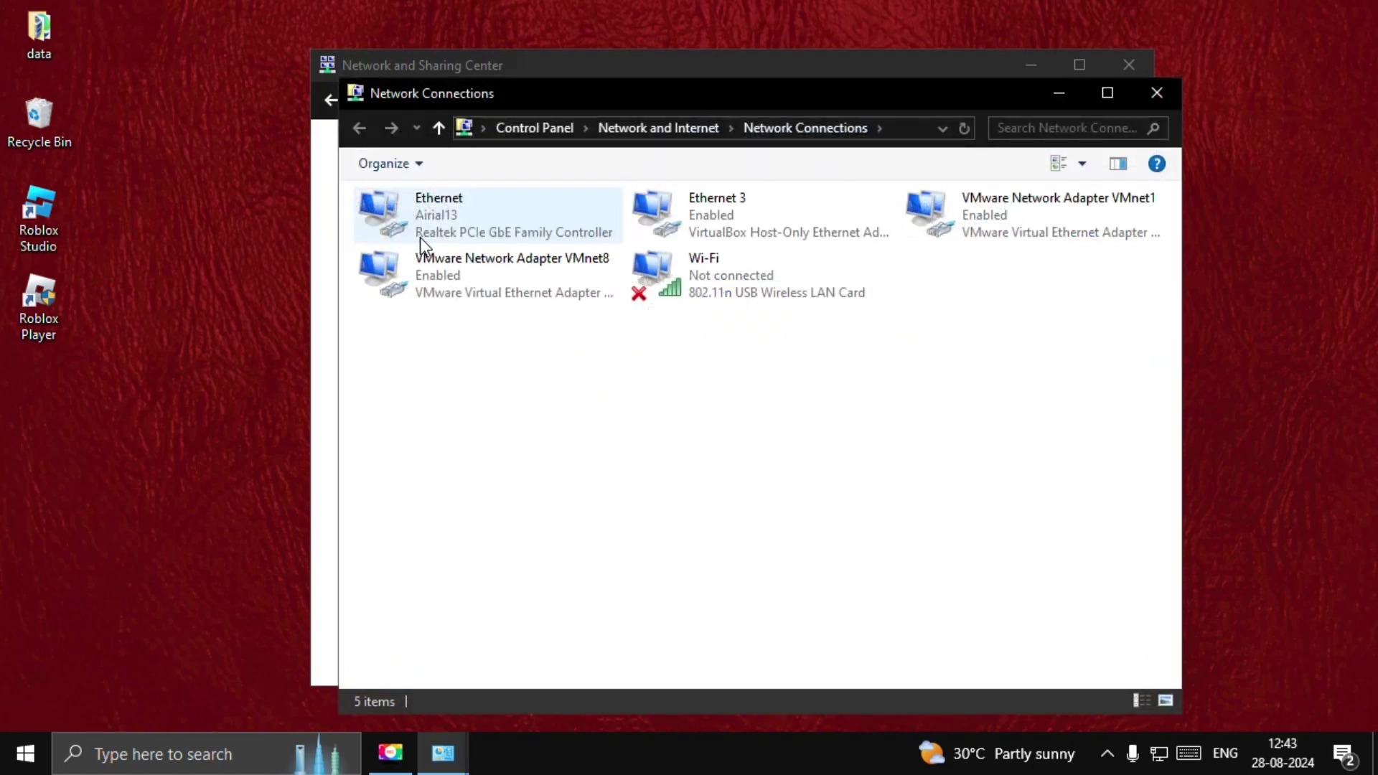
- Set Ethernet's IPv4 DNS servers to 8.8.8.8 and 8.8.4.4
{"action": "right_click", "coordinate": [429, 224]}
{"action": "left_click", "coordinate": [497, 423]}
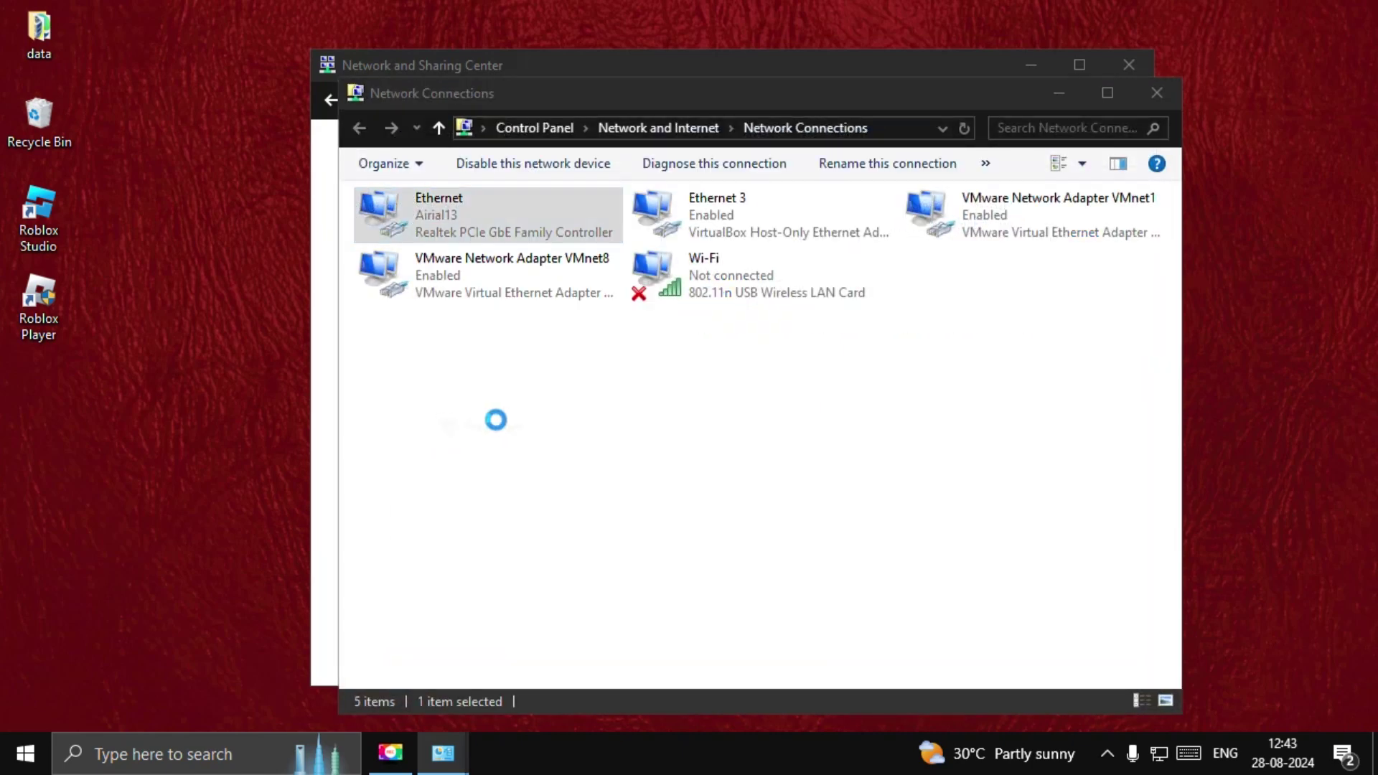
{"action": "mouse_move", "coordinate": [646, 191]}
{"action": "left_mouse_down"}
{"action": "mouse_move", "coordinate": [467, 126]}
{"action": "mouse_move", "coordinate": [442, 90]}
{"action": "left_mouse_up"}
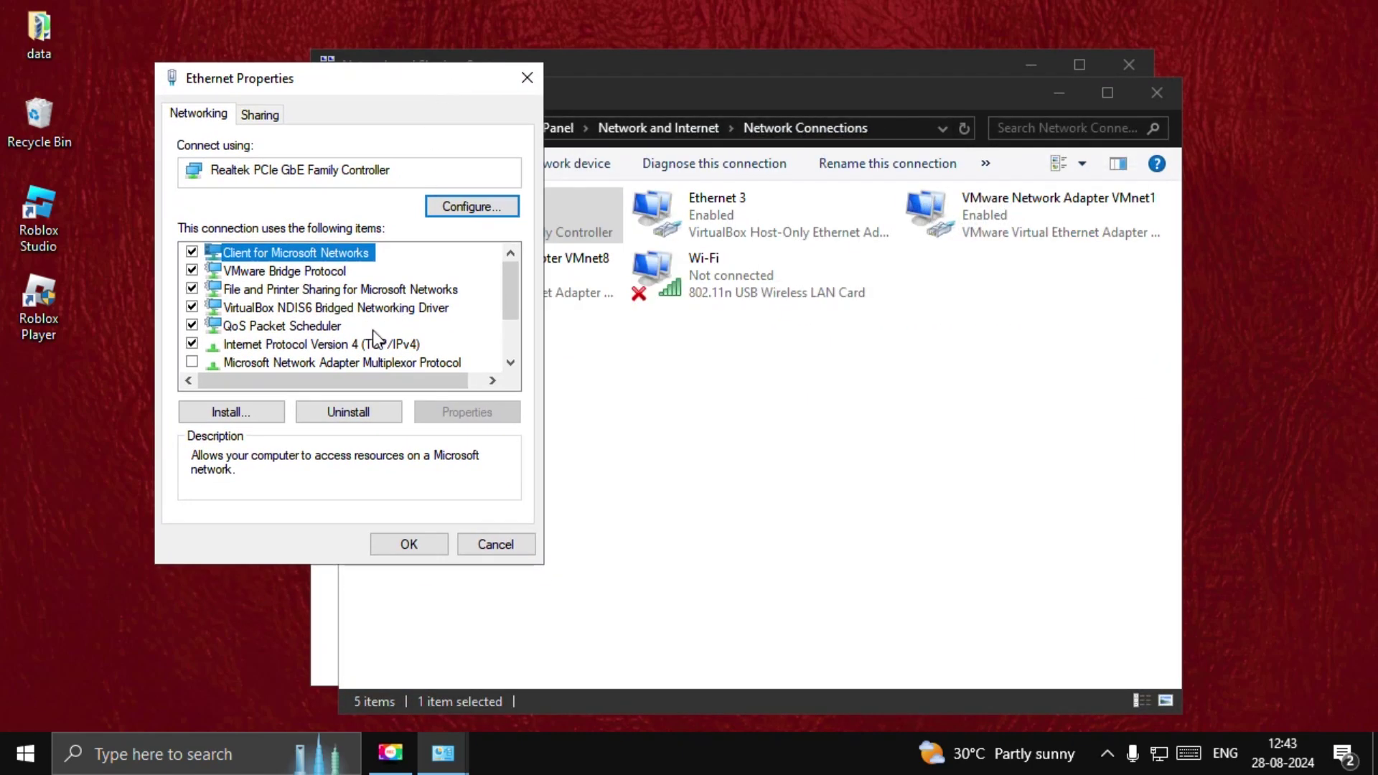
{"action": "left_click", "coordinate": [285, 344]}
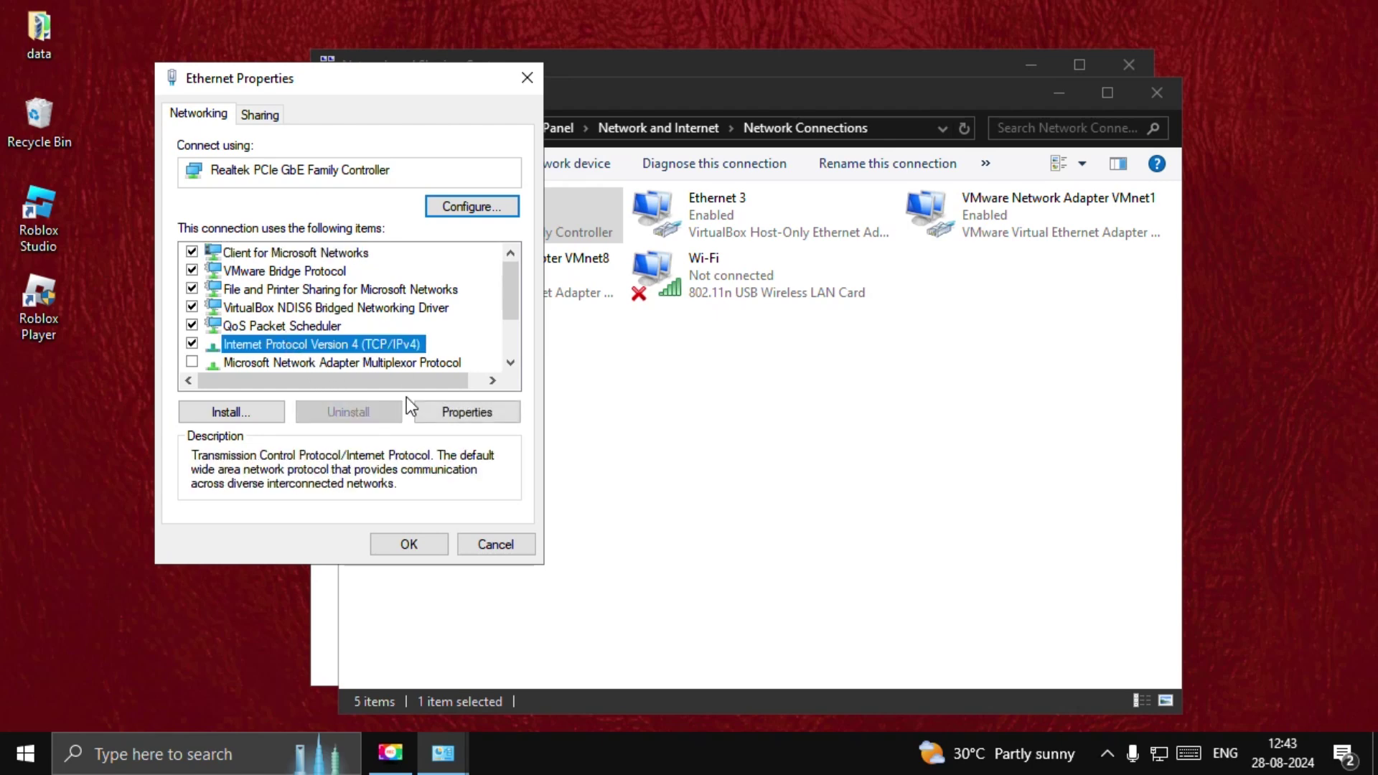
{"action": "left_click", "coordinate": [444, 416]}
{"action": "mouse_move", "coordinate": [392, 168]}
{"action": "left_mouse_down"}
{"action": "mouse_move", "coordinate": [825, 100]}
{"action": "mouse_move", "coordinate": [804, 67]}
{"action": "left_mouse_up"}
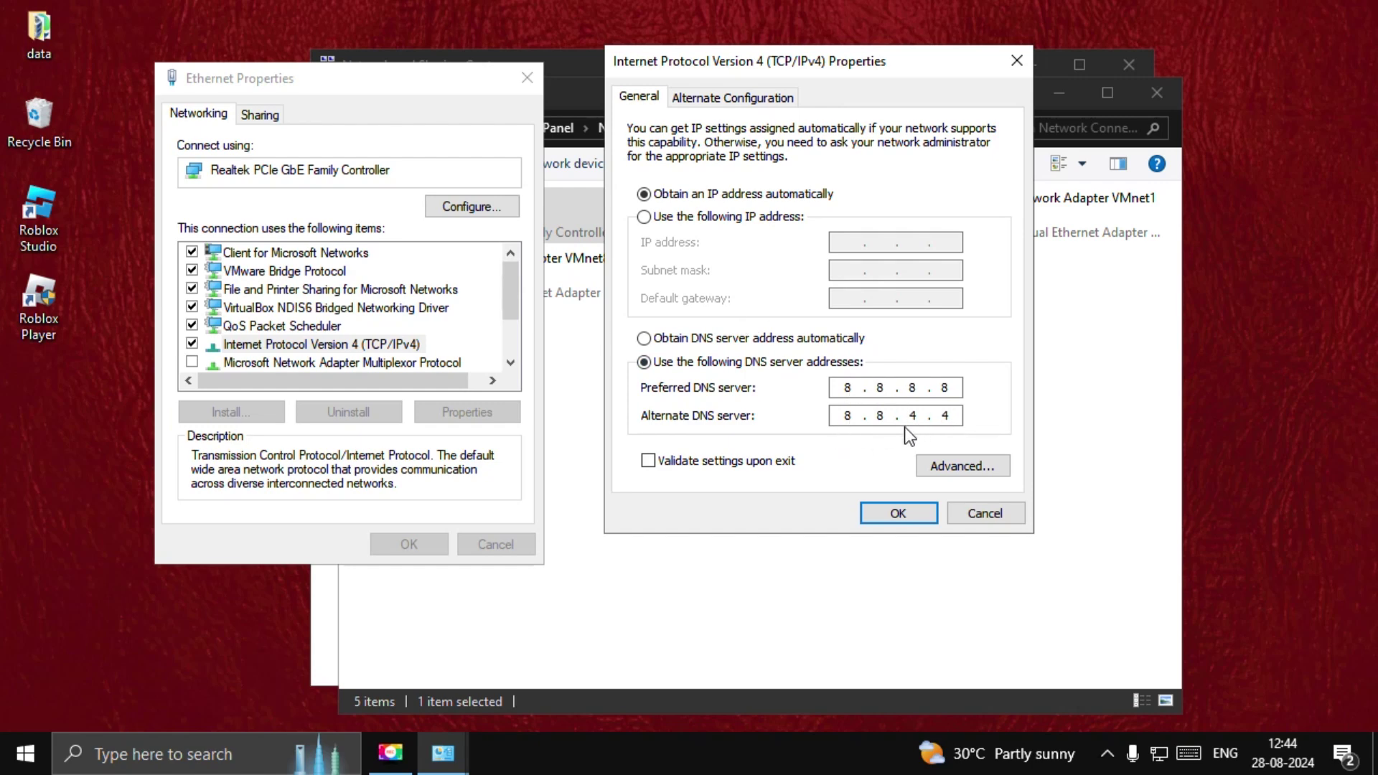
{"action": "left_click", "coordinate": [922, 518]}
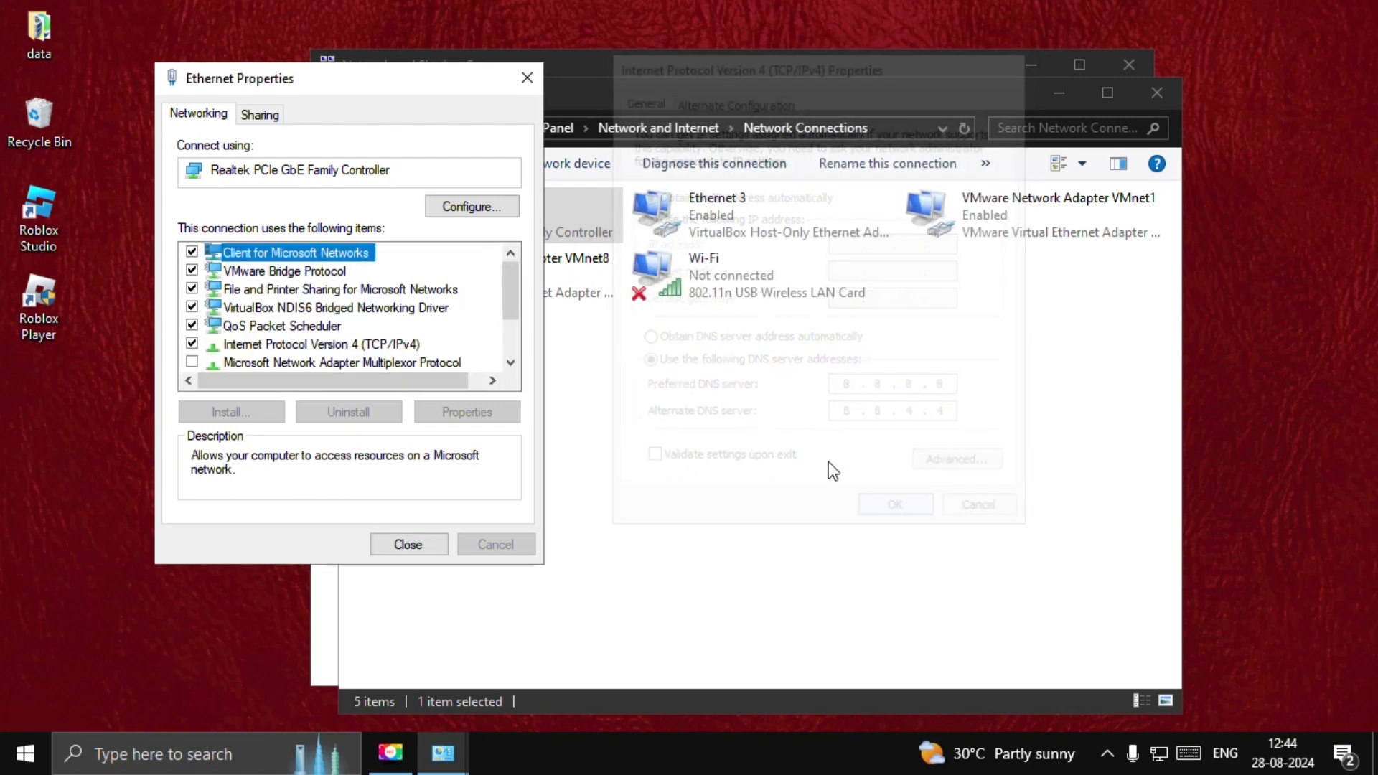
- Close the Ethernet and network windows and switch back to Chrome
{"action": "left_click", "coordinate": [528, 79]}
{"action": "left_click", "coordinate": [1152, 95]}
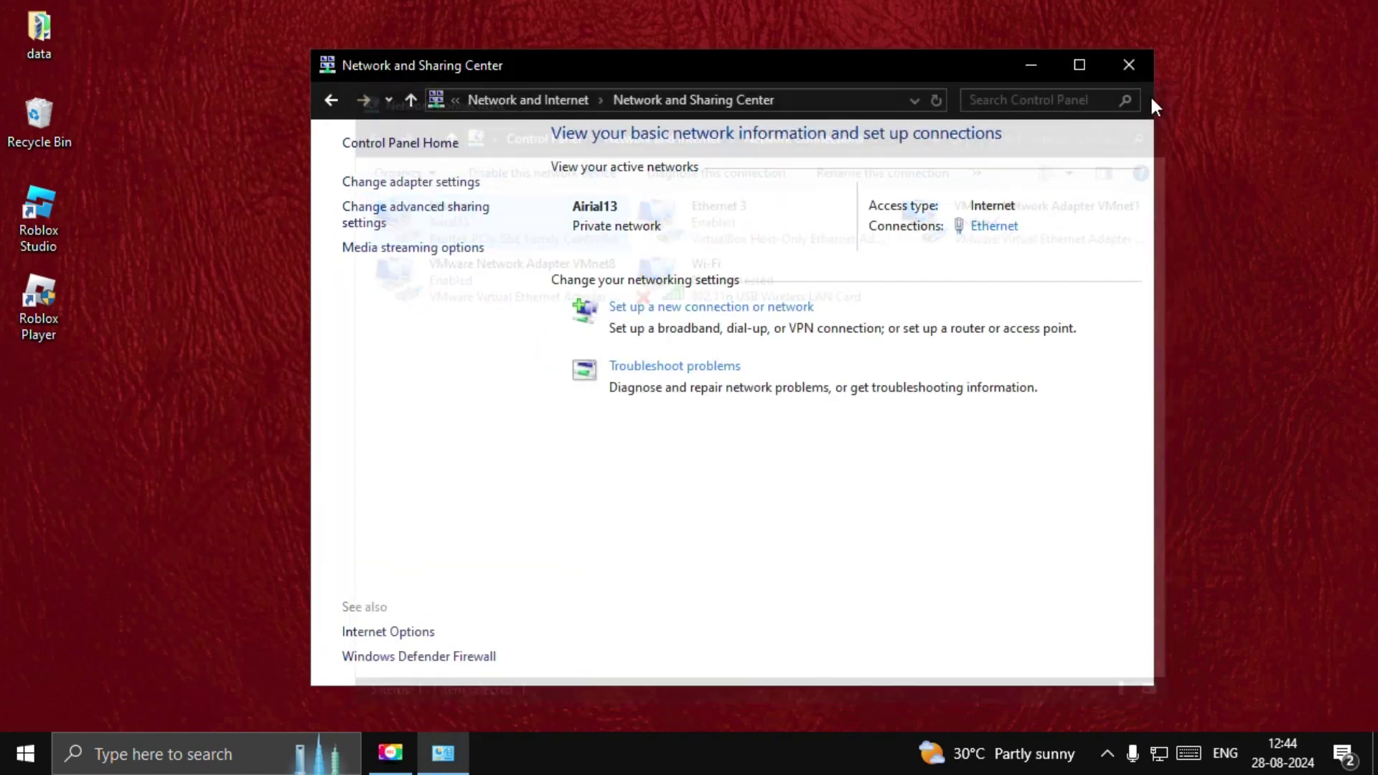
{"action": "left_click", "coordinate": [1129, 65]}
{"action": "key", "text": "alt+Tab"}
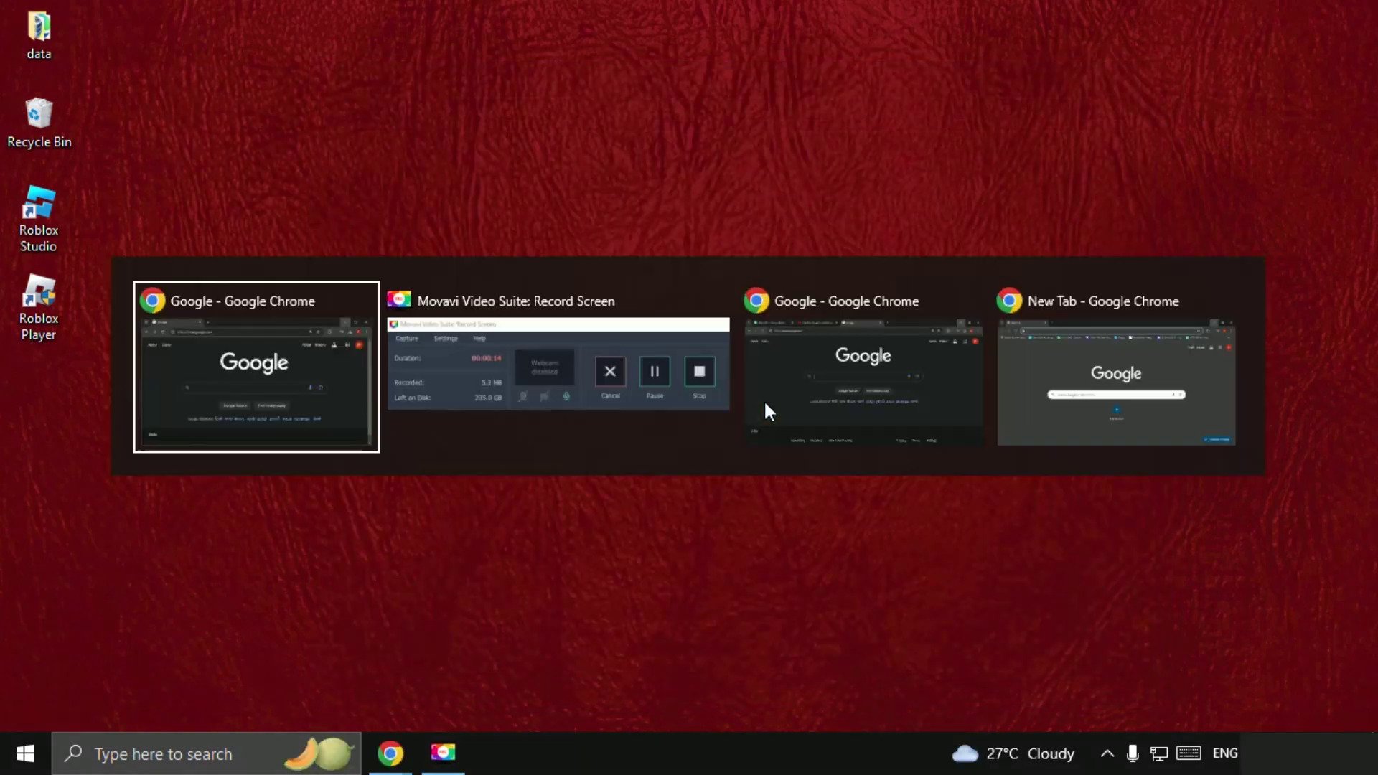
{"action": "left_click", "coordinate": [564, 388]}
- Google 'roblox' and open the official roblox.com result
{"action": "left_click", "coordinate": [482, 451]}
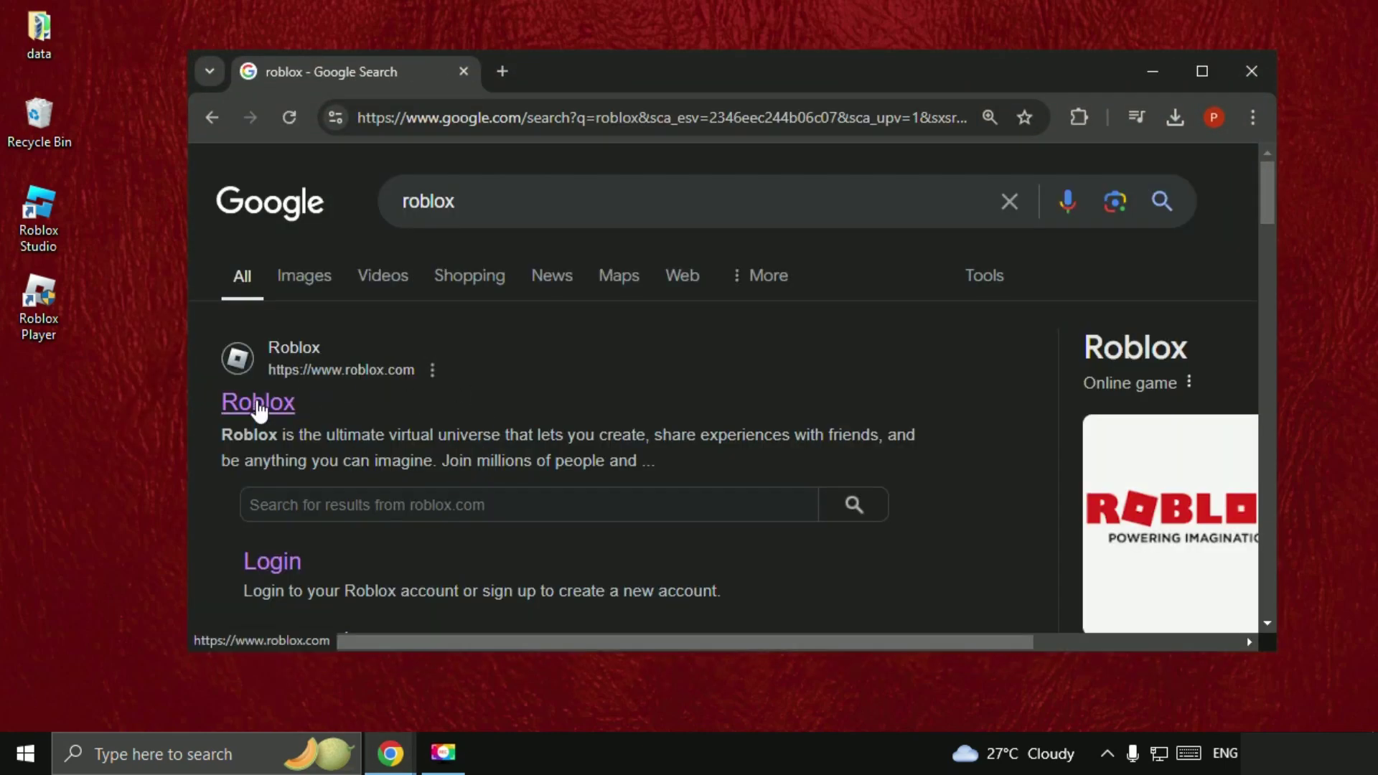
{"action": "left_click", "coordinate": [257, 406]}
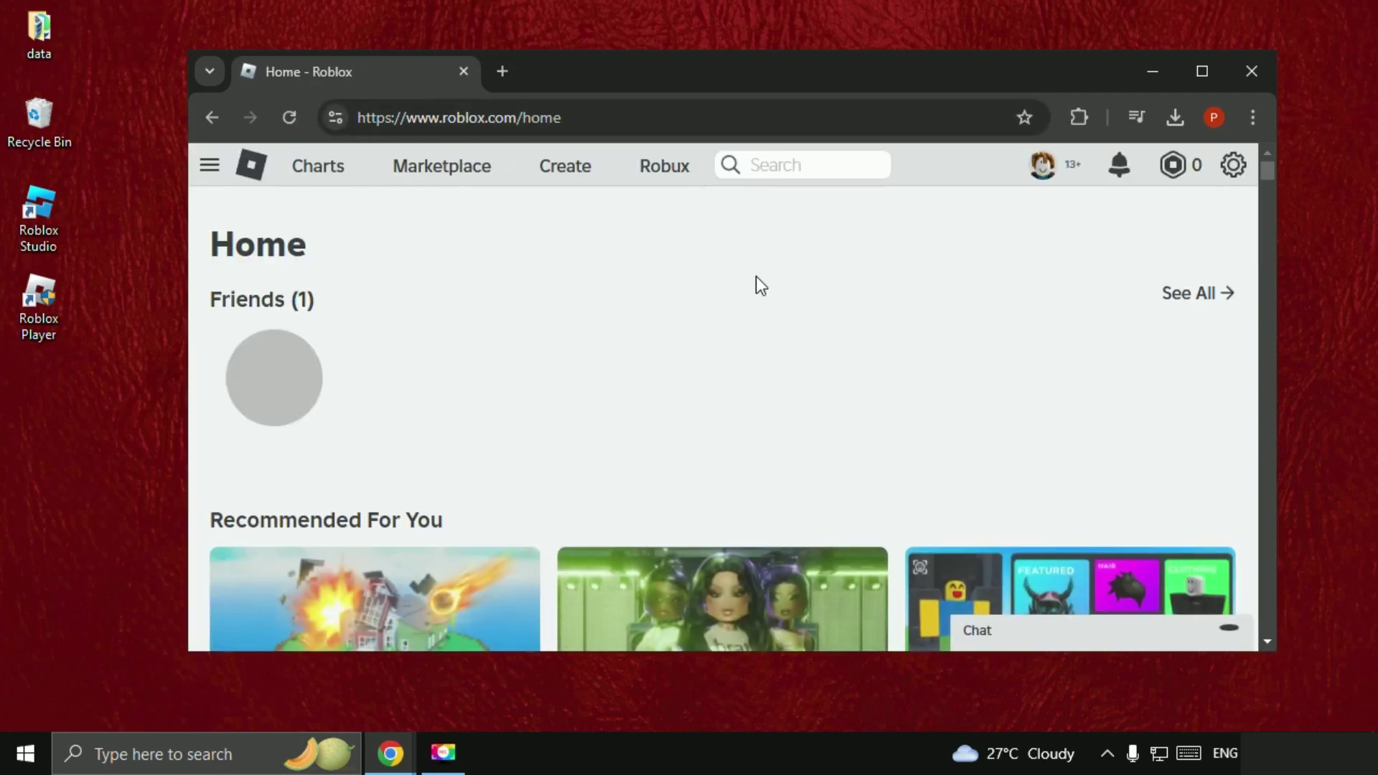
- Go to Roblox account settings and start Verify My Age ID verification
{"action": "left_click", "coordinate": [1231, 172]}
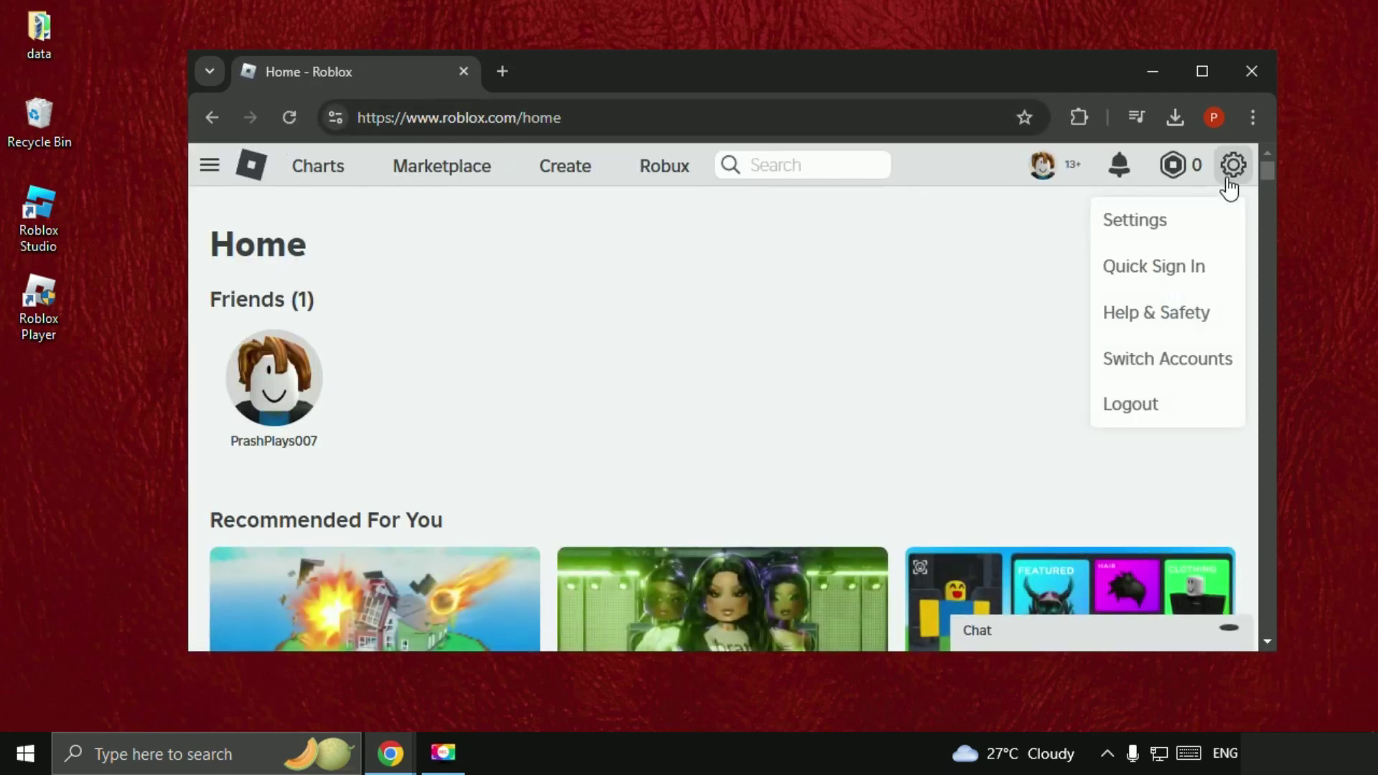
{"action": "left_click", "coordinate": [1135, 220]}
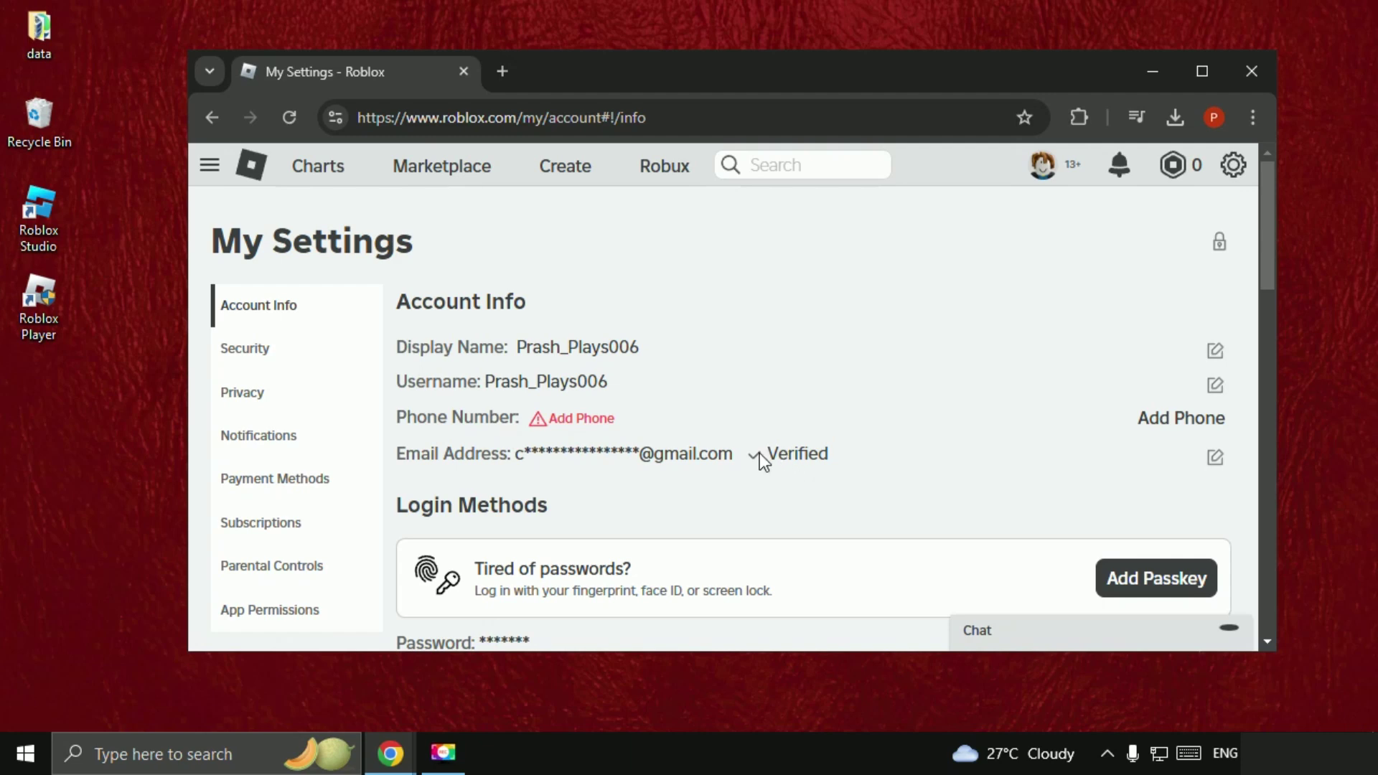
{"action": "scroll", "coordinate": [797, 463], "scroll_direction": "down", "scroll_amount": 3}
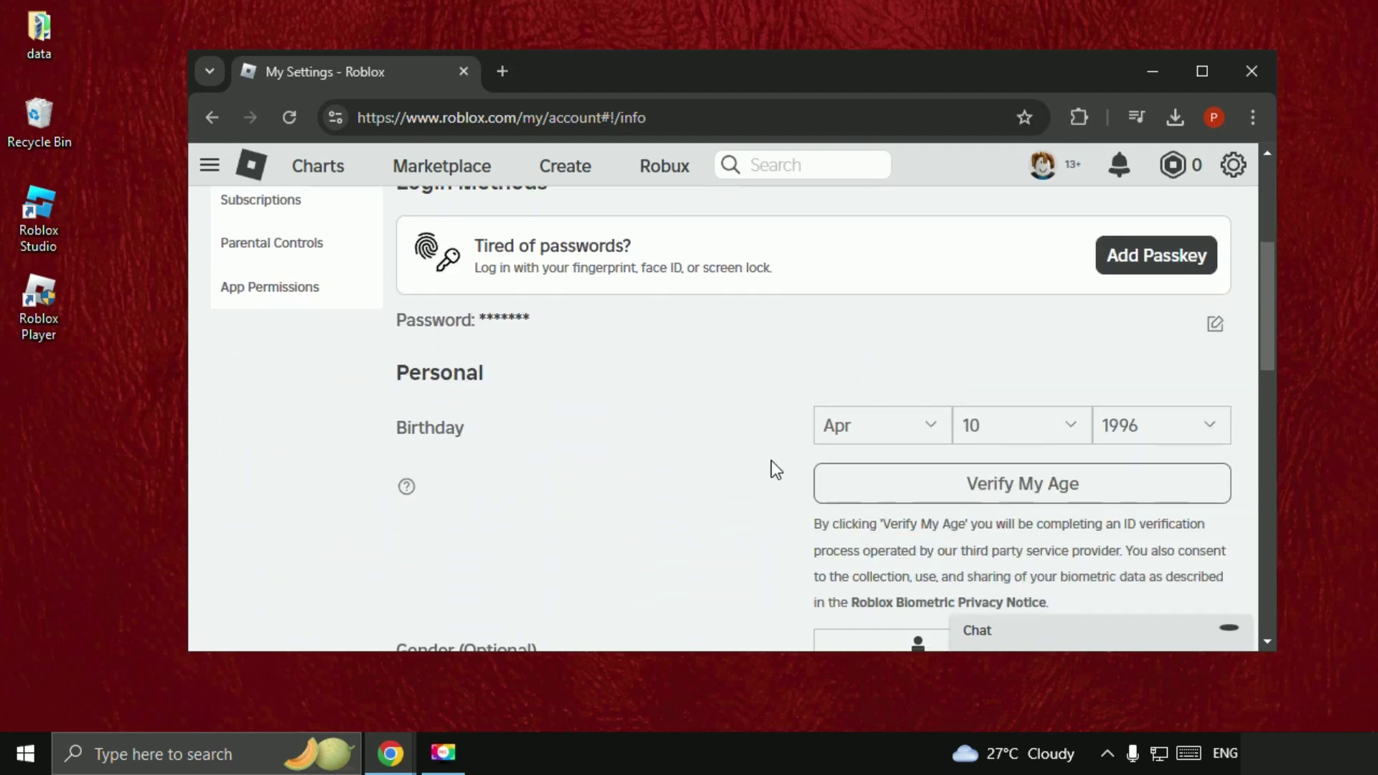
{"action": "scroll", "coordinate": [771, 469], "scroll_direction": "down", "scroll_amount": 1}
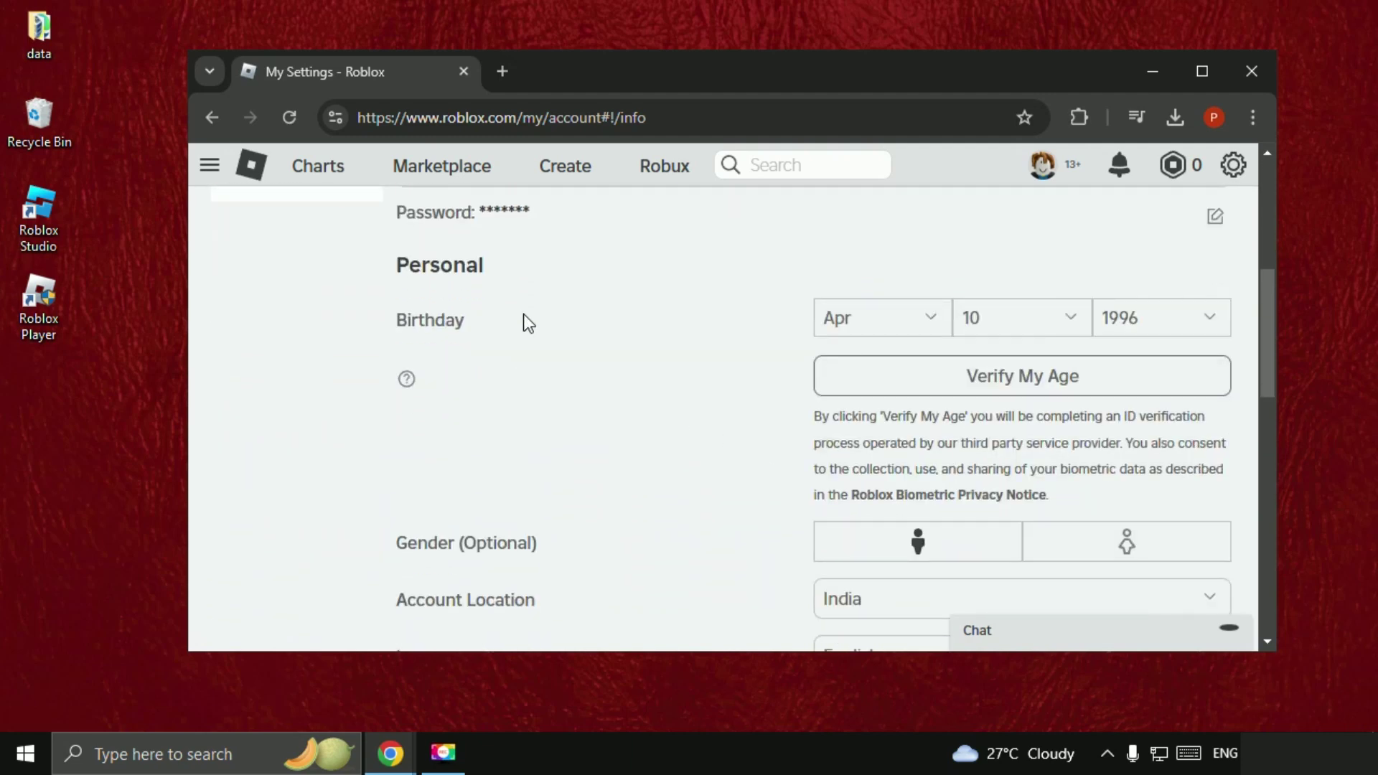
{"action": "scroll", "coordinate": [969, 452], "scroll_direction": "down", "scroll_amount": 1}
{"action": "scroll", "coordinate": [846, 404], "scroll_direction": "up", "scroll_amount": 1}
{"action": "left_click", "coordinate": [1024, 379]}
{"action": "scroll", "coordinate": [920, 396], "scroll_direction": "down", "scroll_amount": 1}
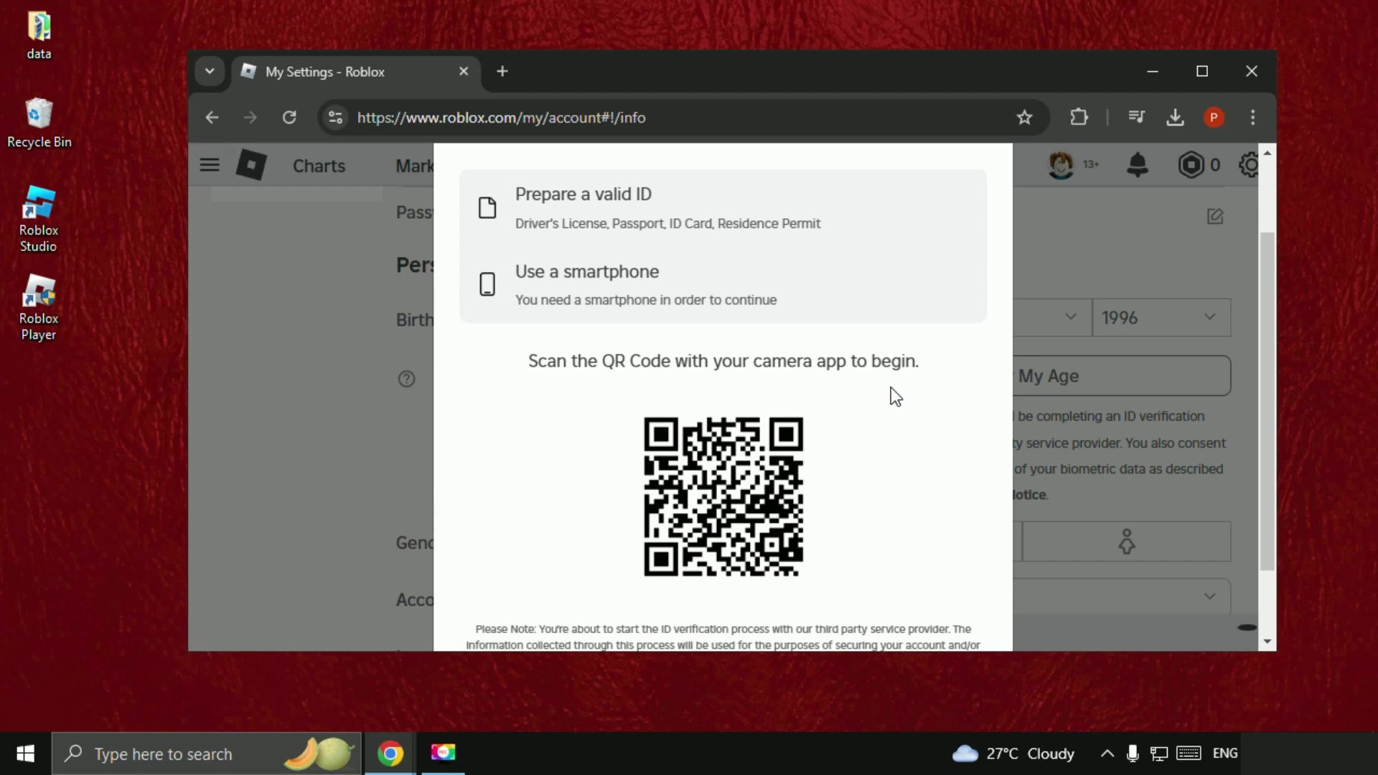
- Dismiss the verification message, confirm Age Verified in Account Info, and return to Privacy
{"action": "left_click", "coordinate": [757, 596]}
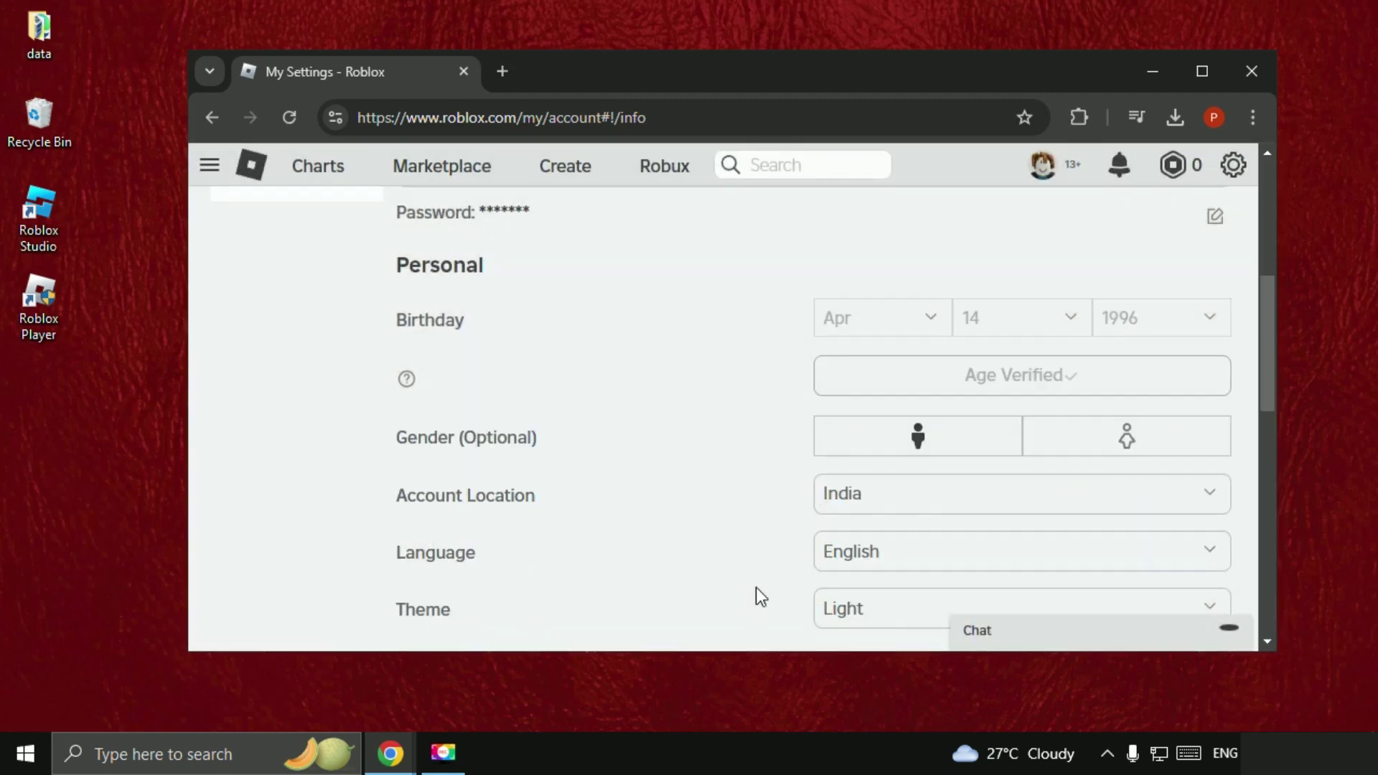
{"action": "scroll", "coordinate": [484, 394], "scroll_direction": "up", "scroll_amount": 5}
{"action": "left_click", "coordinate": [273, 398]}
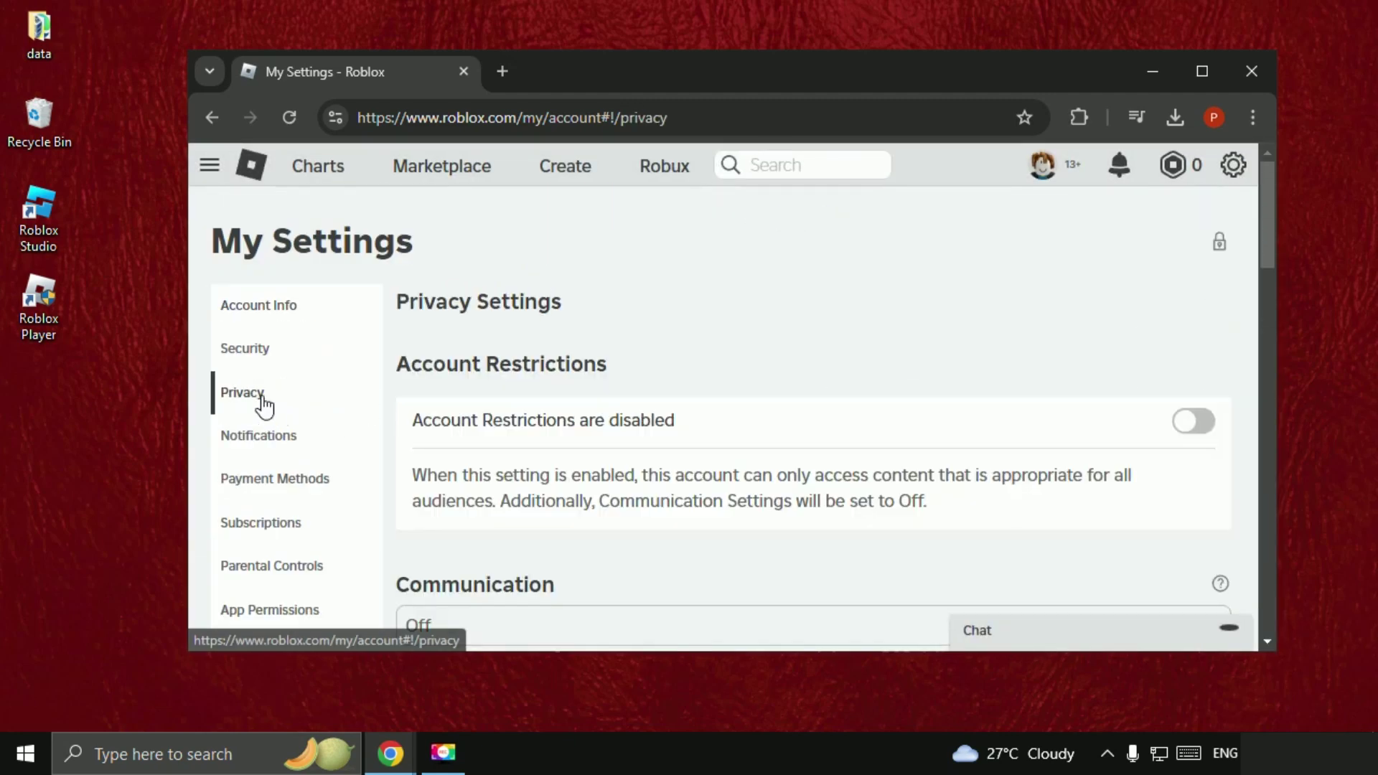
{"action": "left_click", "coordinate": [286, 118]}
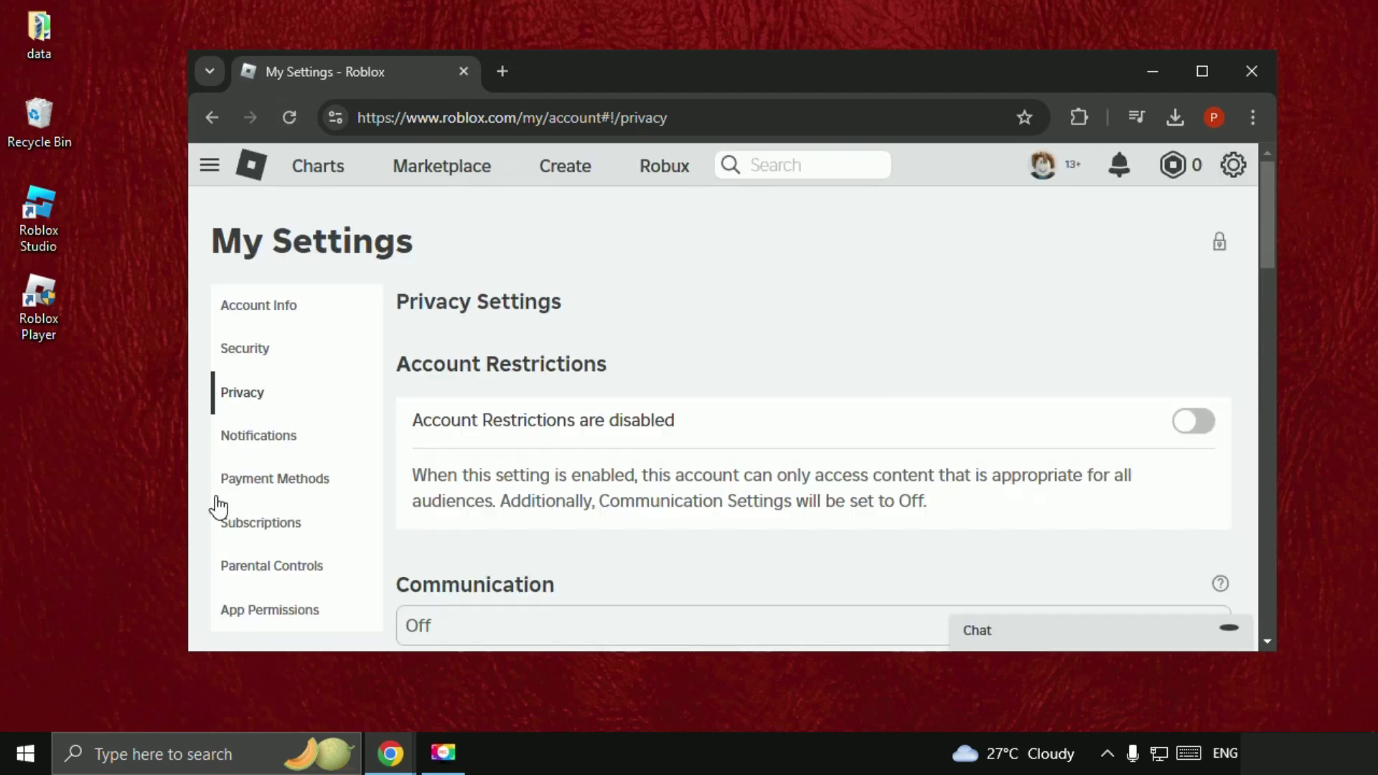
{"action": "left_click", "coordinate": [269, 307]}
{"action": "scroll", "coordinate": [800, 453], "scroll_direction": "down", "scroll_amount": 2}
{"action": "scroll", "coordinate": [799, 452], "scroll_direction": "down", "scroll_amount": 3}
{"action": "scroll", "coordinate": [799, 457], "scroll_direction": "up", "scroll_amount": 1}
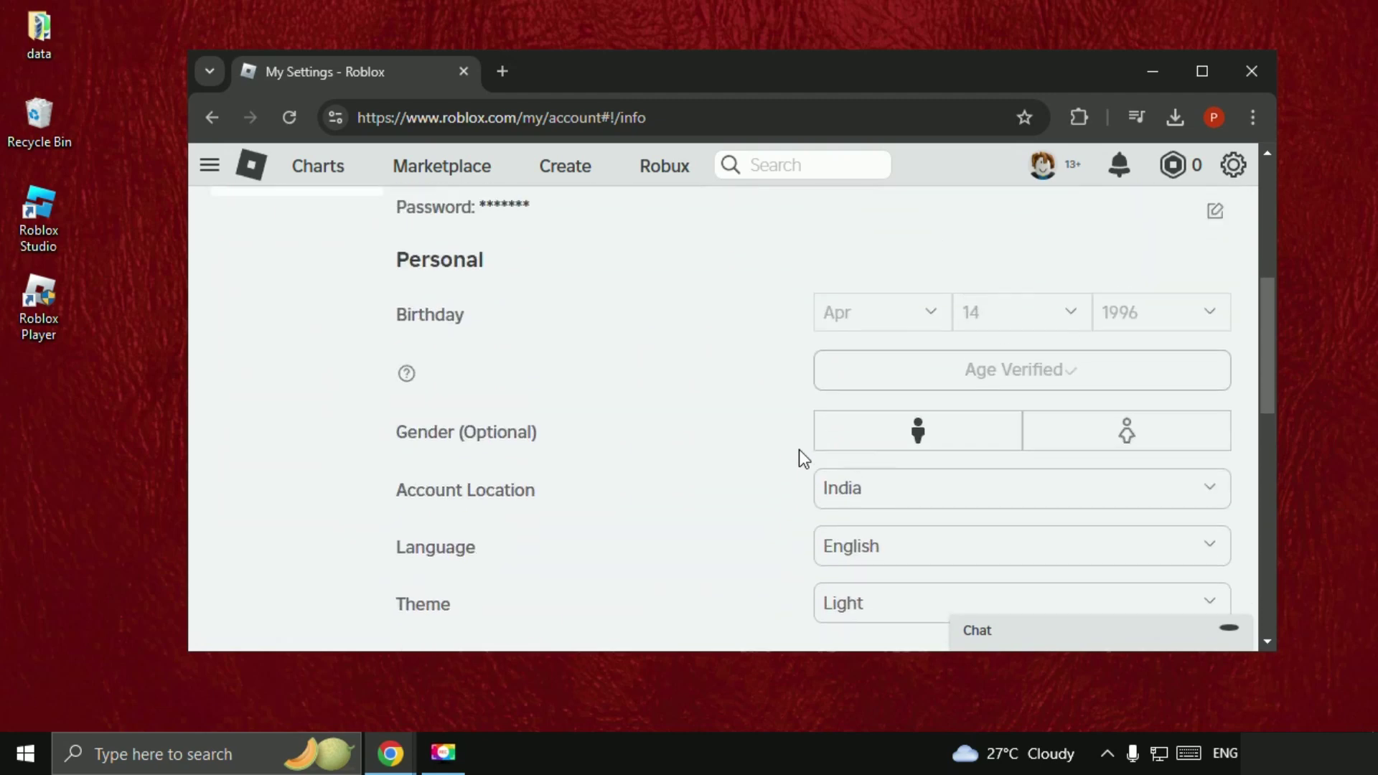
{"action": "scroll", "coordinate": [799, 452], "scroll_direction": "down", "scroll_amount": 1}
{"action": "scroll", "coordinate": [808, 461], "scroll_direction": "up", "scroll_amount": 2}
{"action": "scroll", "coordinate": [970, 463], "scroll_direction": "down", "scroll_amount": 1}
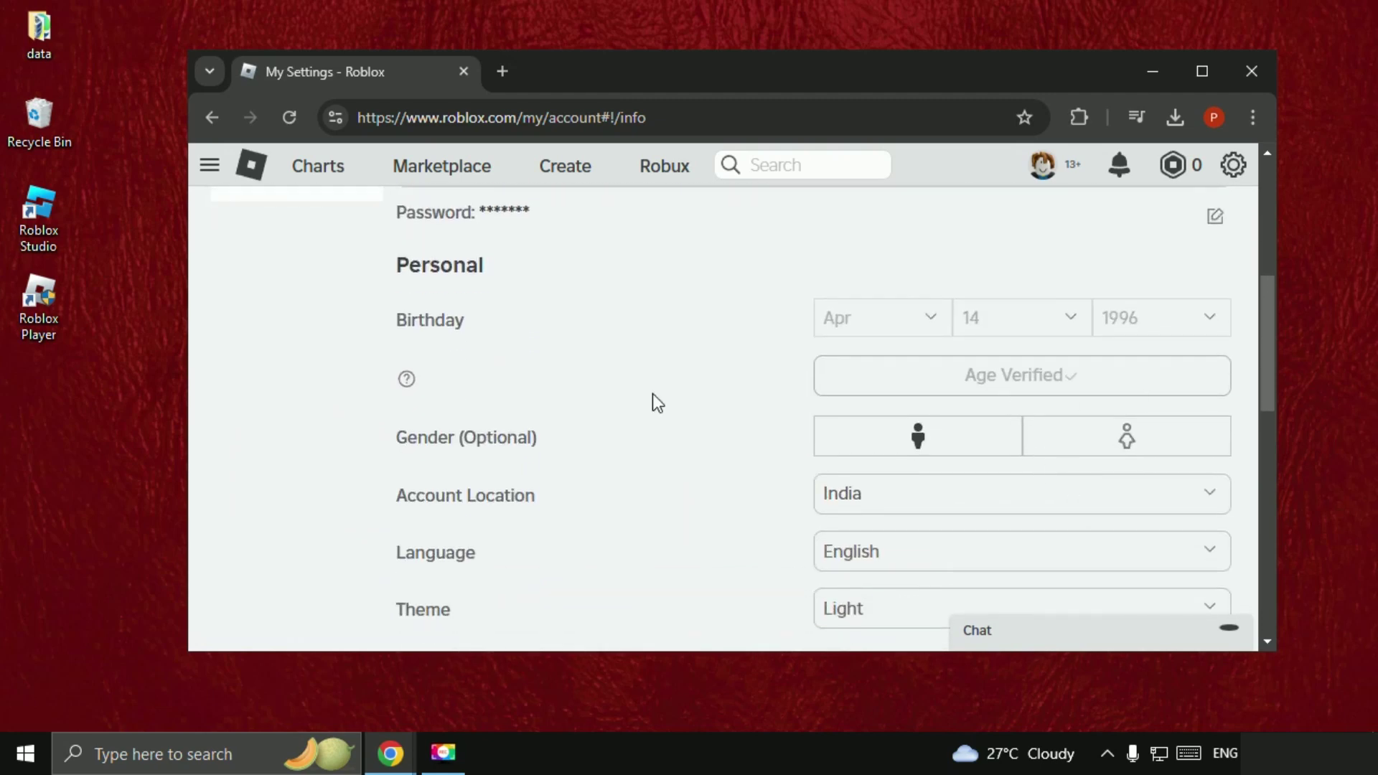
{"action": "scroll", "coordinate": [820, 441], "scroll_direction": "up", "scroll_amount": 4}
{"action": "left_click", "coordinate": [279, 399]}
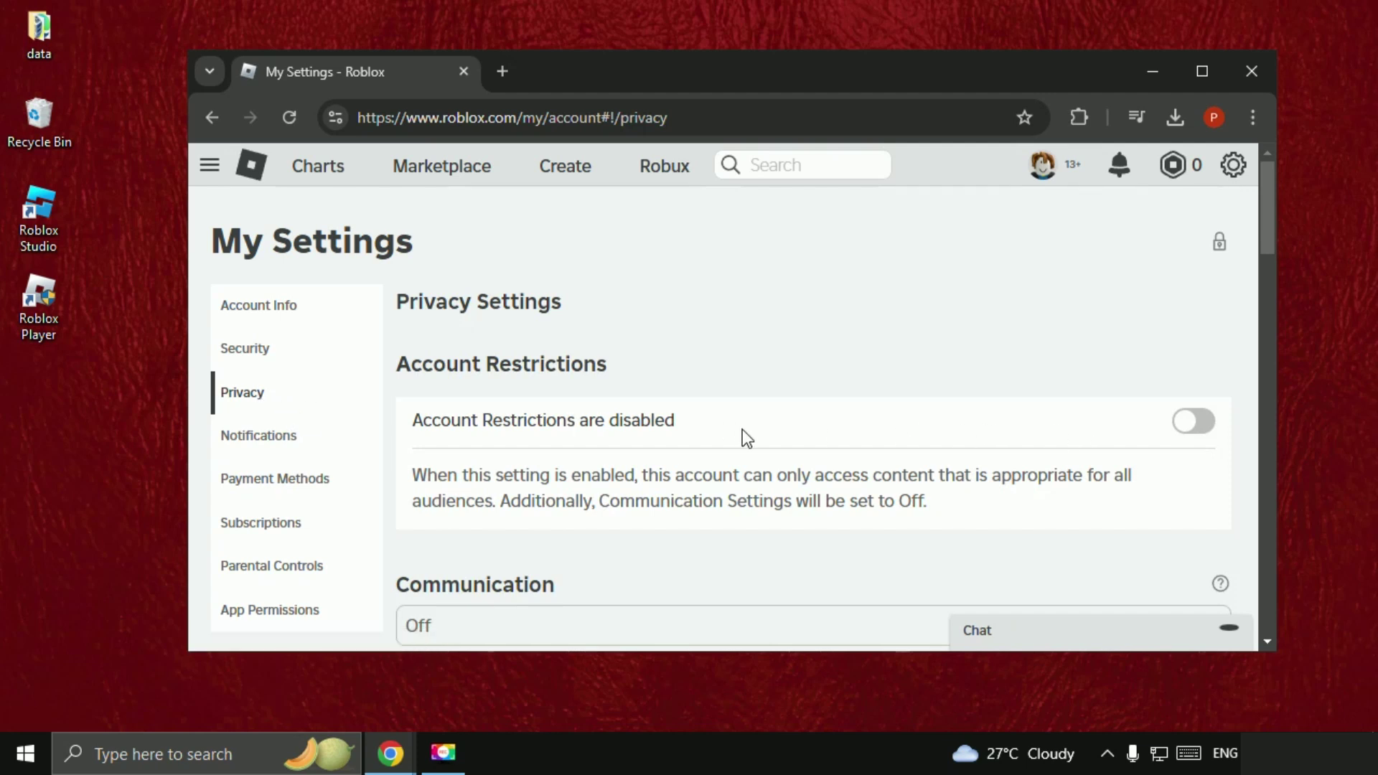
{"action": "scroll", "coordinate": [745, 430], "scroll_direction": "down", "scroll_amount": 1}
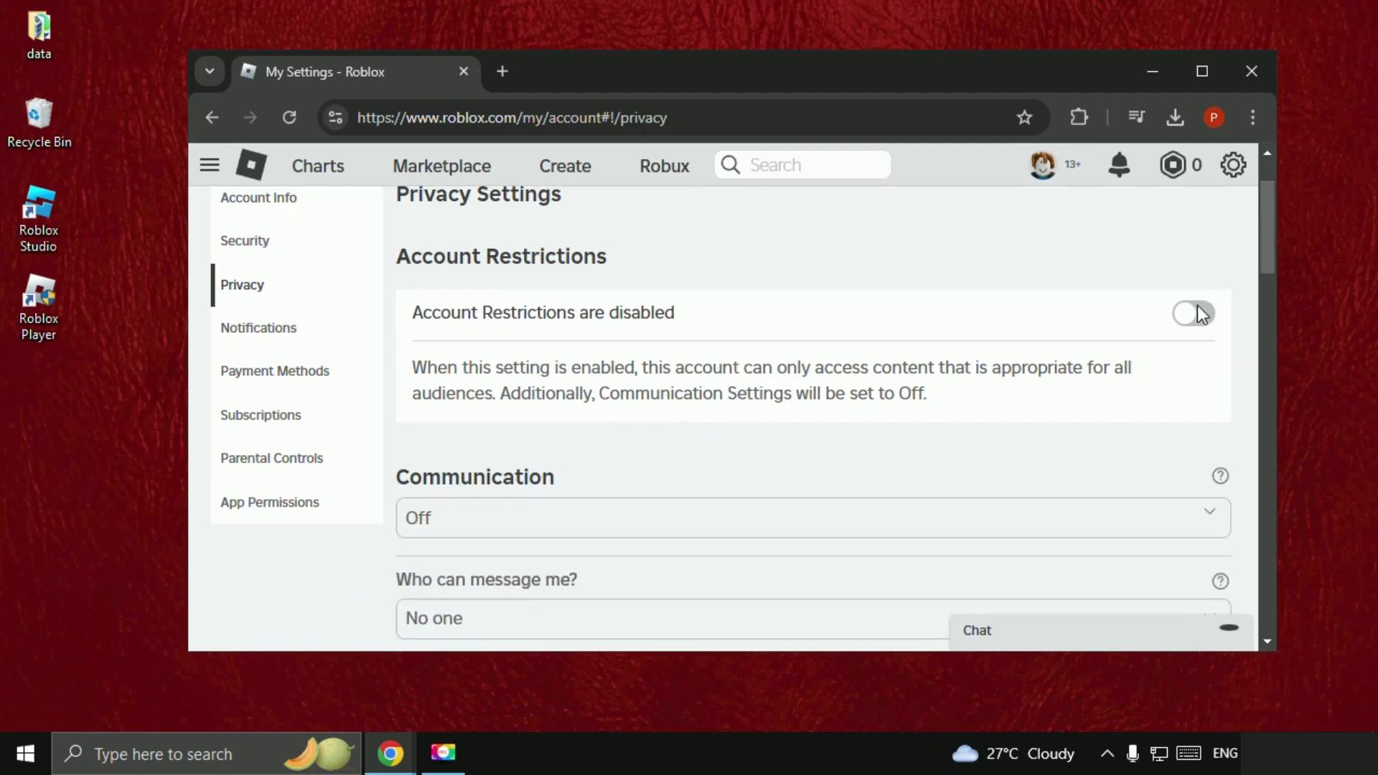
{"action": "scroll", "coordinate": [954, 407], "scroll_direction": "down", "scroll_amount": 1}
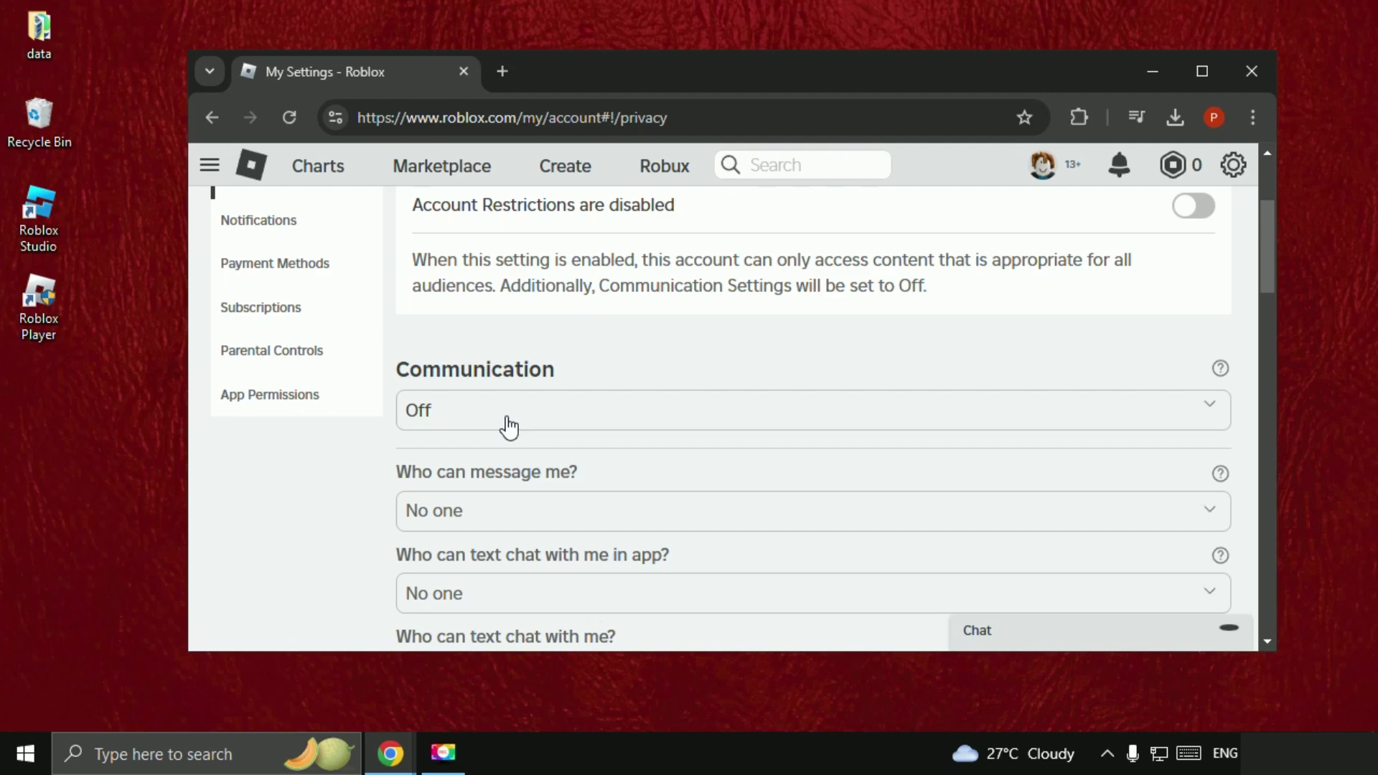
- Set Communication to Custom and unlock the settings with the account PIN
{"action": "left_click", "coordinate": [509, 426]}
{"action": "scroll", "coordinate": [539, 464], "scroll_direction": "down", "scroll_amount": 1}
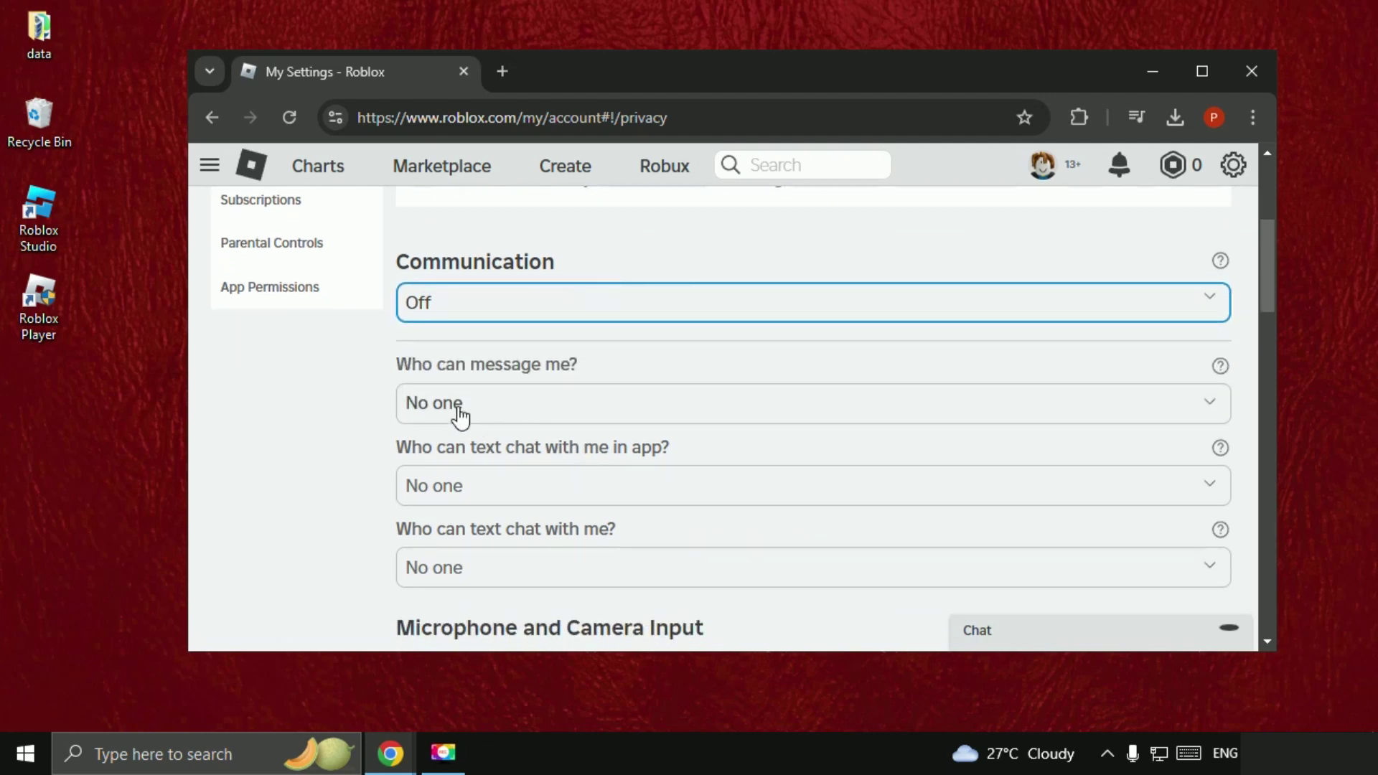
{"action": "left_click", "coordinate": [455, 409]}
{"action": "left_click", "coordinate": [737, 408]}
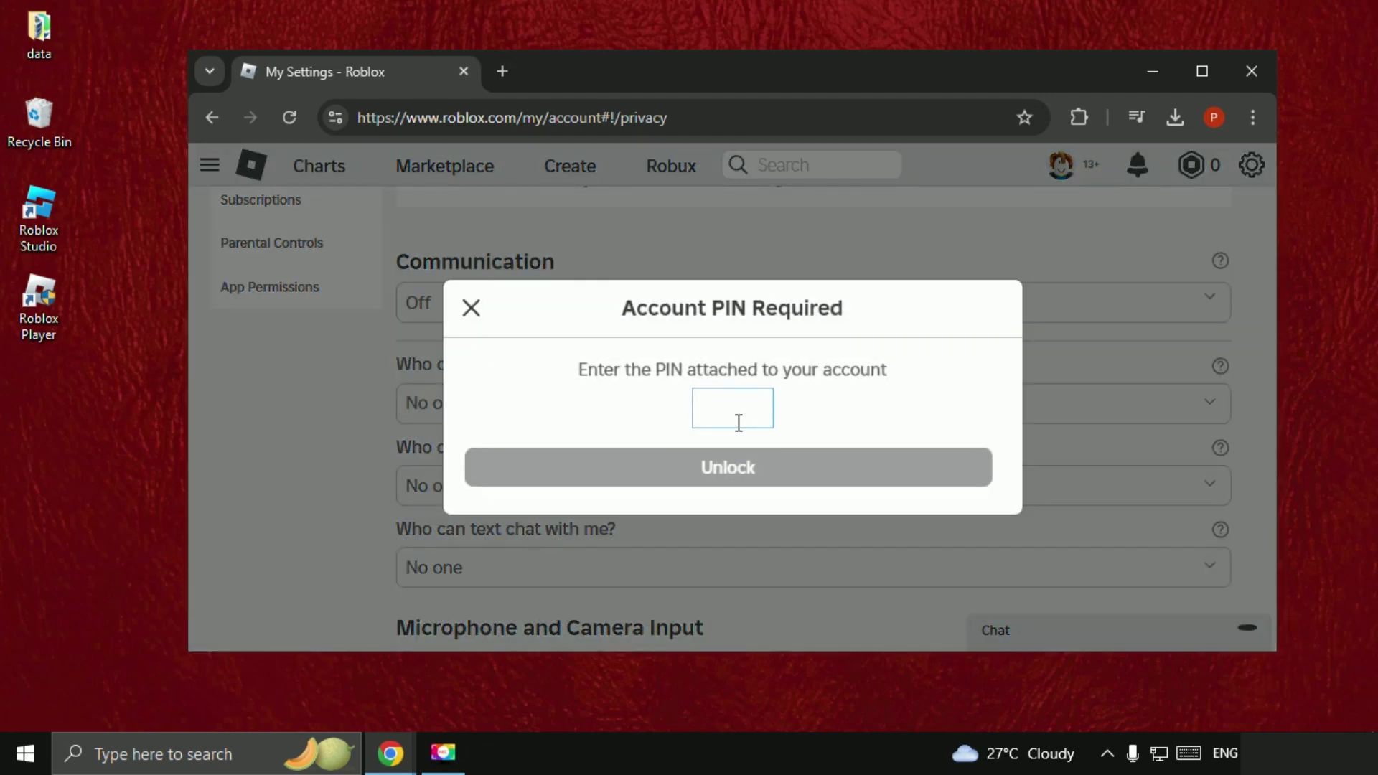
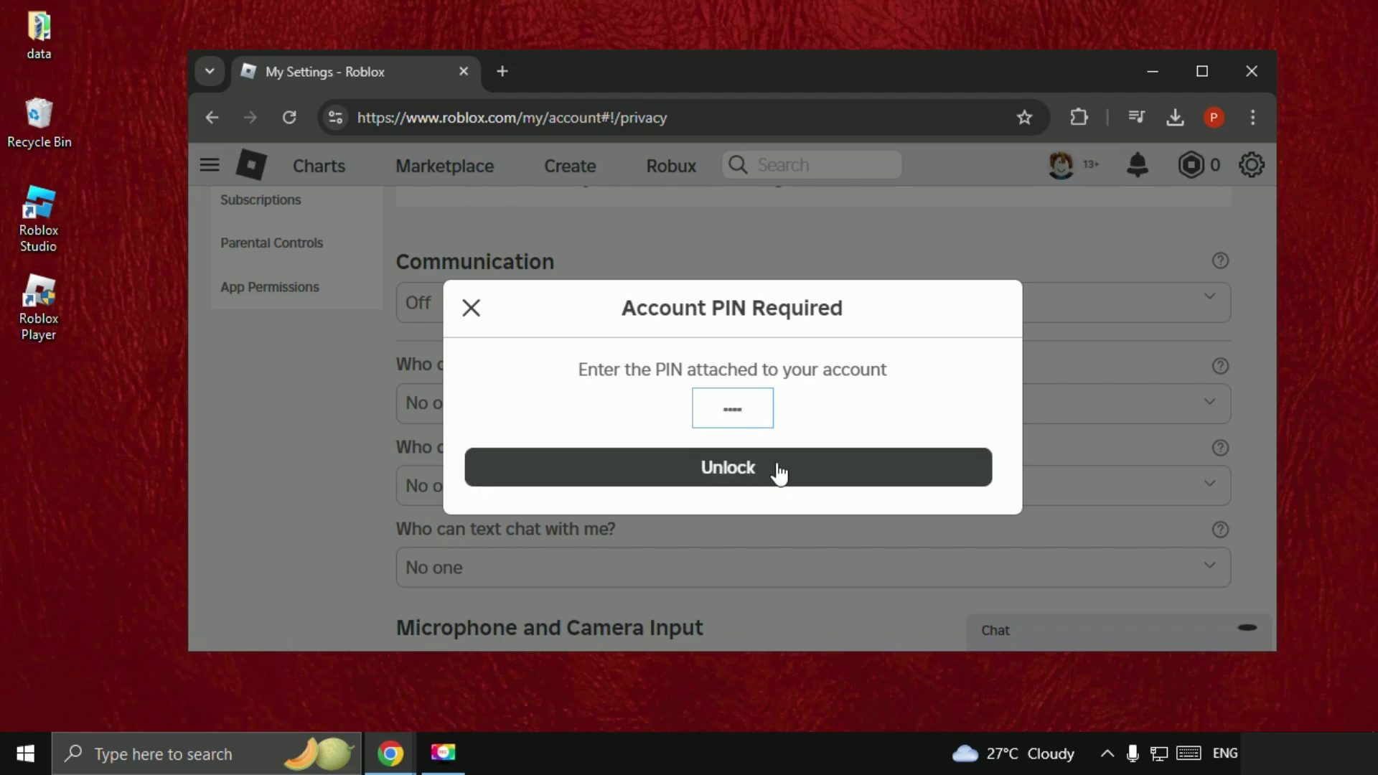
{"action": "left_click", "coordinate": [787, 474]}
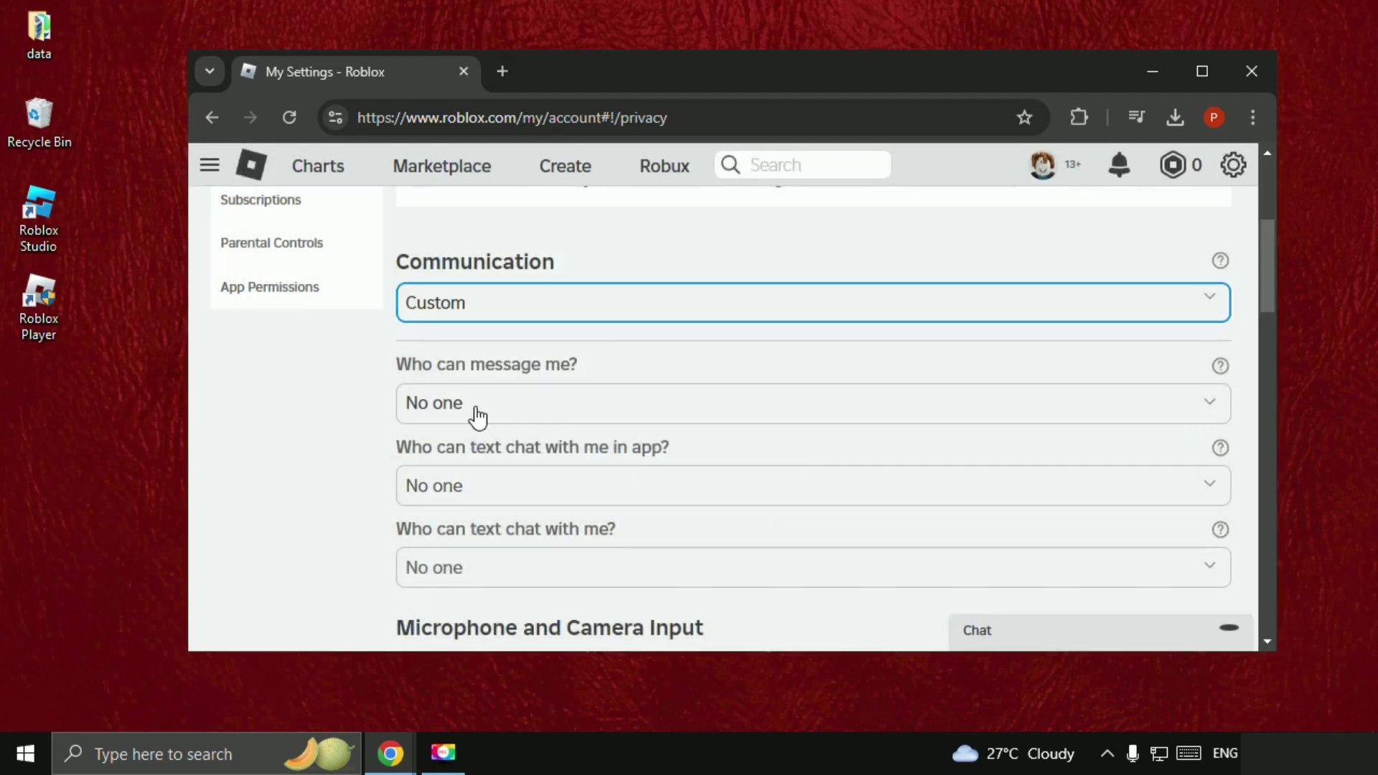
- Allow messages and text chat from Everyone, and in-app chat from Friends only
{"action": "left_click", "coordinate": [532, 400]}
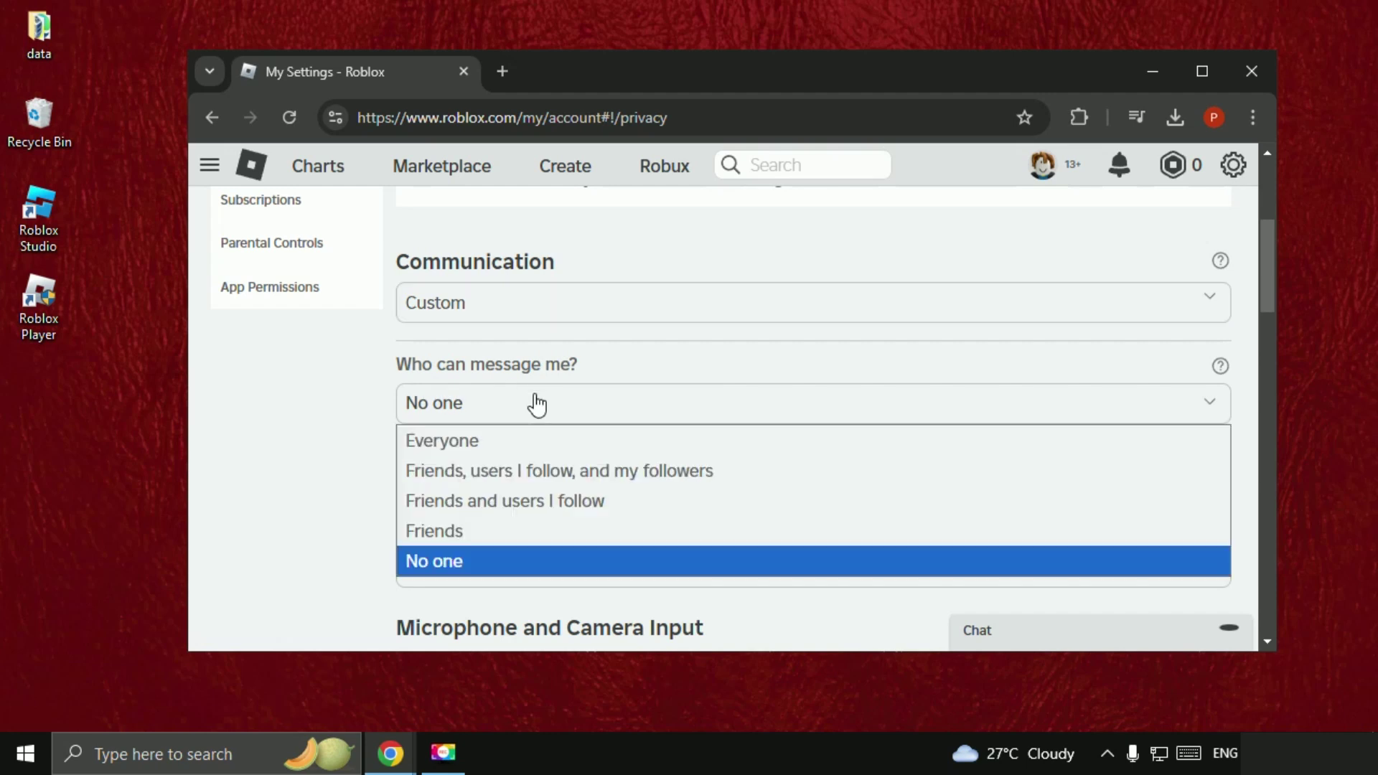
{"action": "left_click", "coordinate": [488, 445]}
{"action": "left_click", "coordinate": [491, 485]}
{"action": "left_click", "coordinate": [450, 552]}
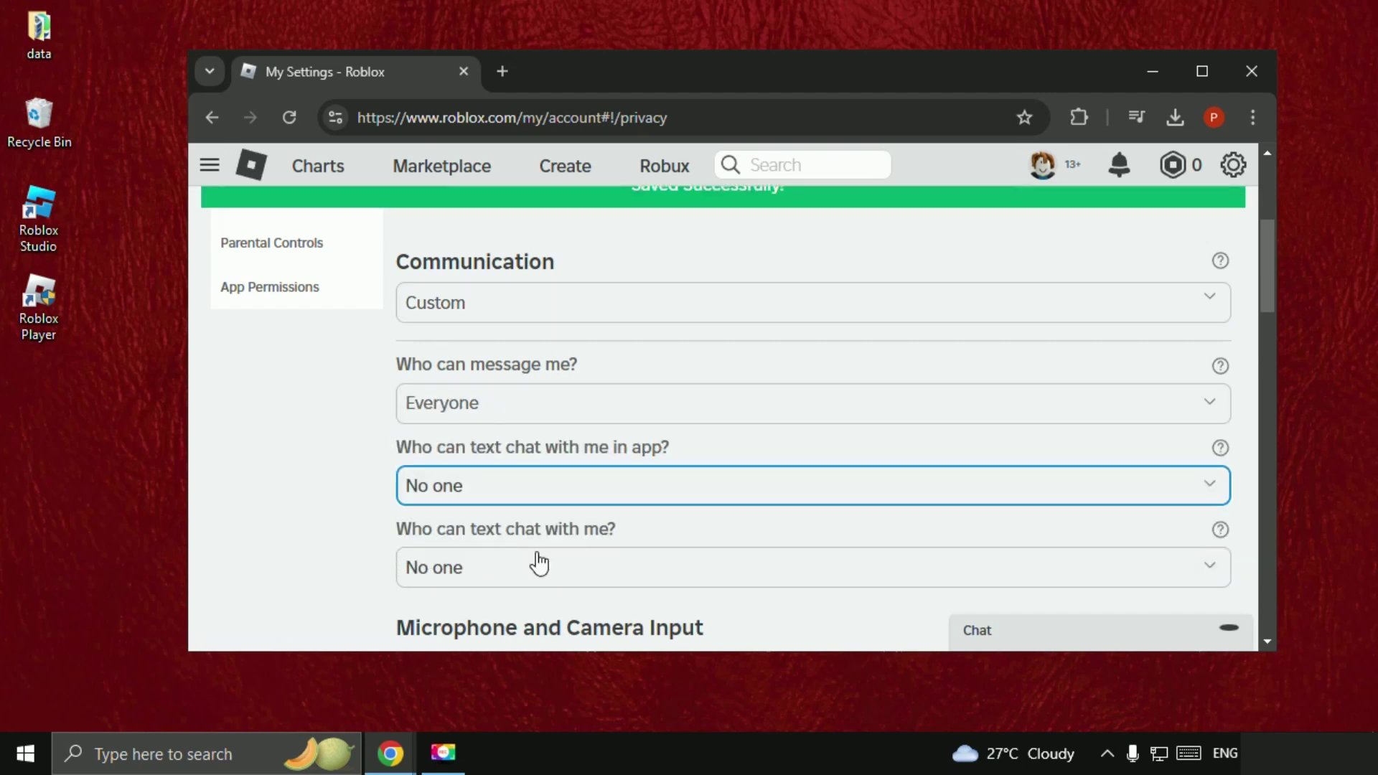
{"action": "left_click", "coordinate": [535, 568]}
{"action": "left_click", "coordinate": [492, 606]}
{"action": "scroll", "coordinate": [576, 517], "scroll_direction": "down", "scroll_amount": 2}
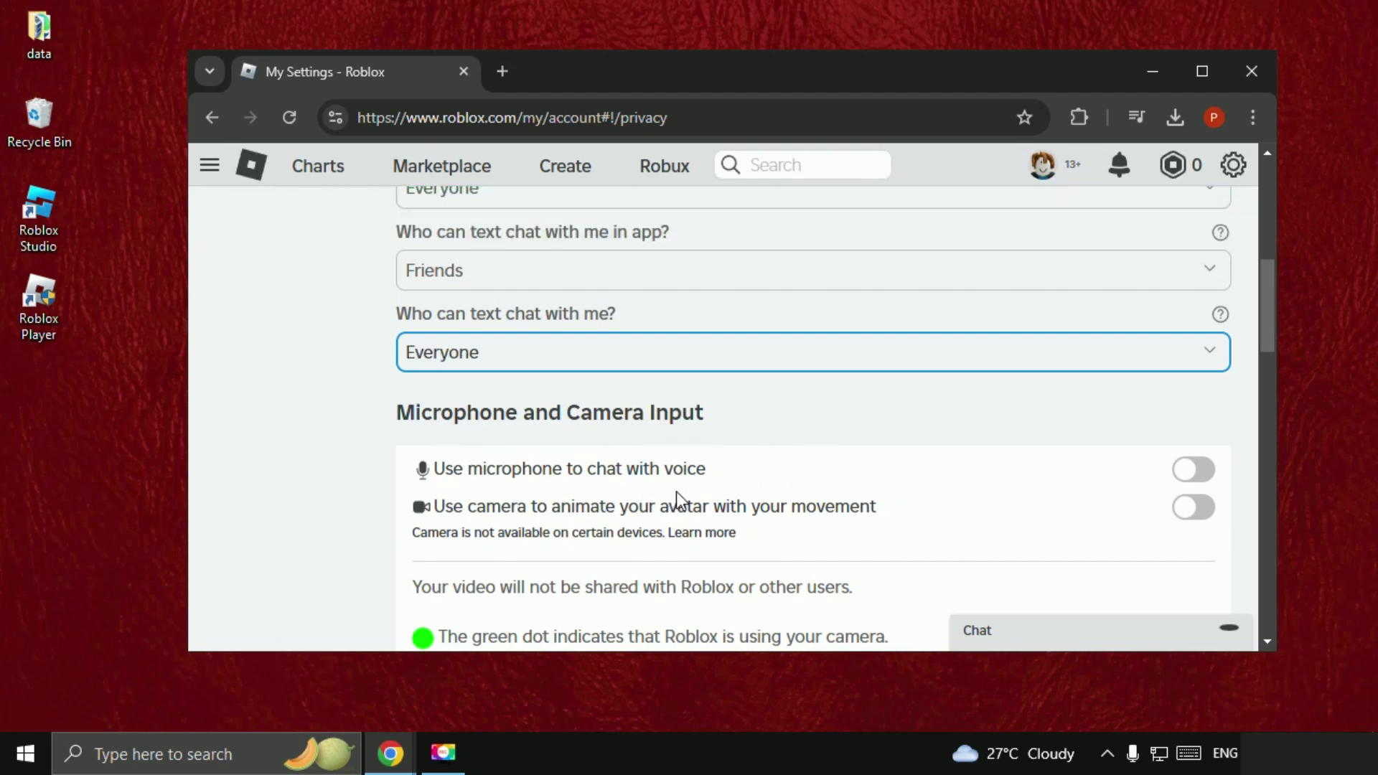
- Turn on and consent to Use microphone and Use camera
{"action": "left_click", "coordinate": [1189, 469]}
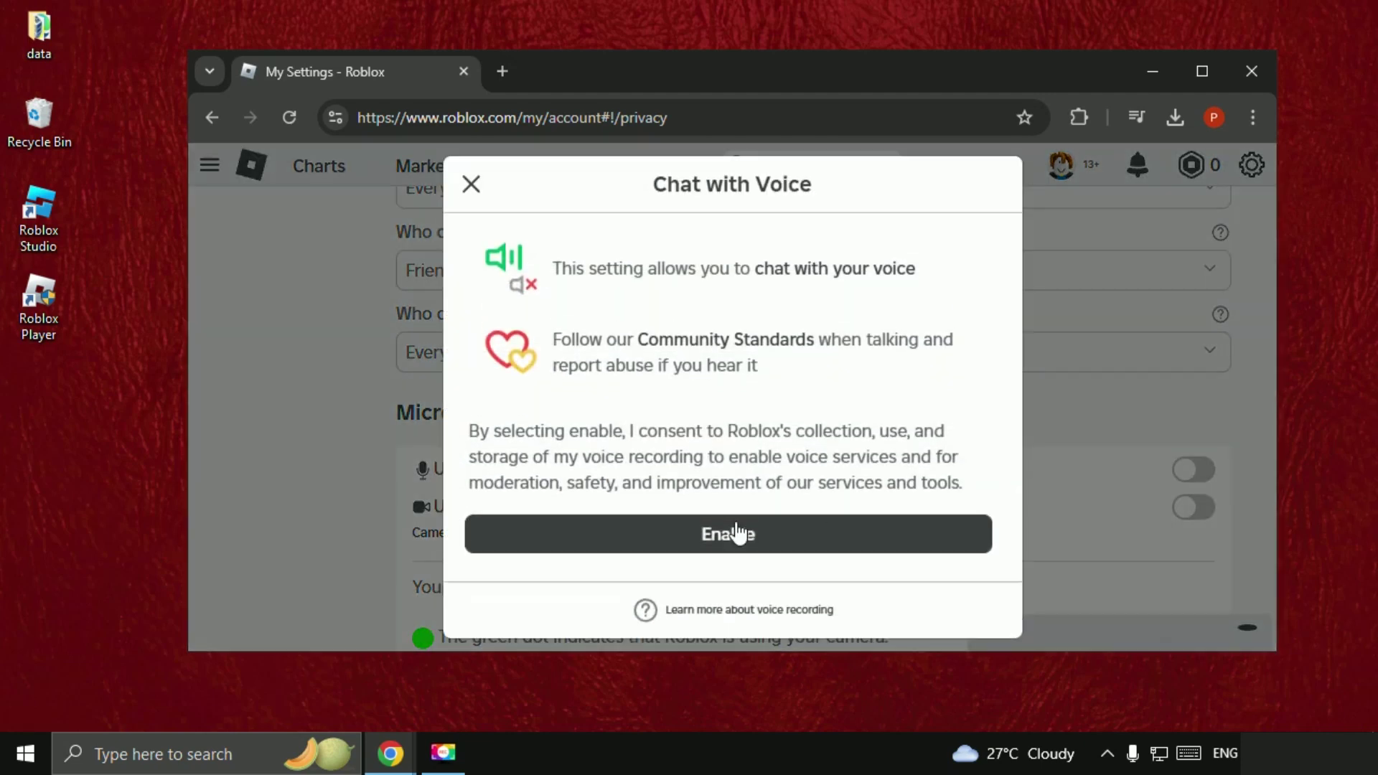
{"action": "left_click", "coordinate": [743, 539]}
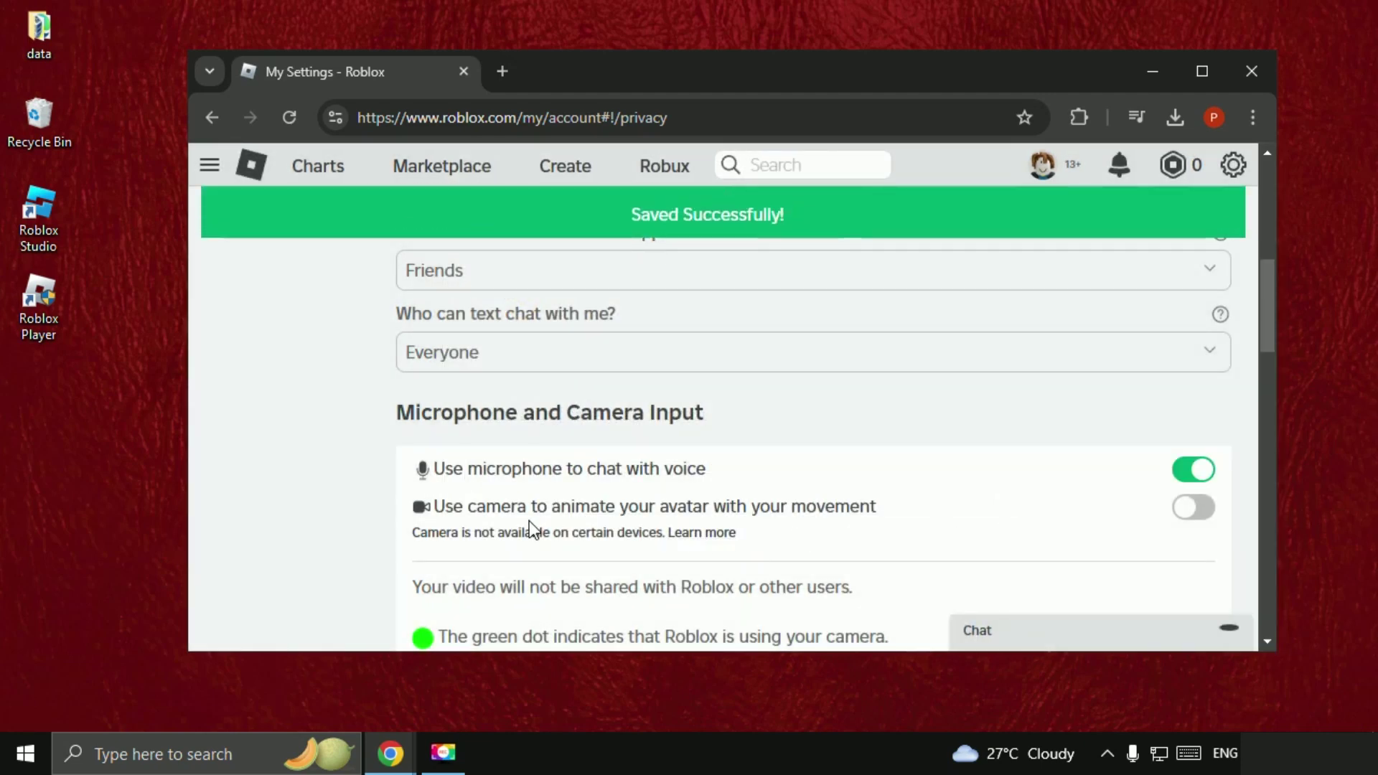
{"action": "left_click", "coordinate": [1195, 510]}
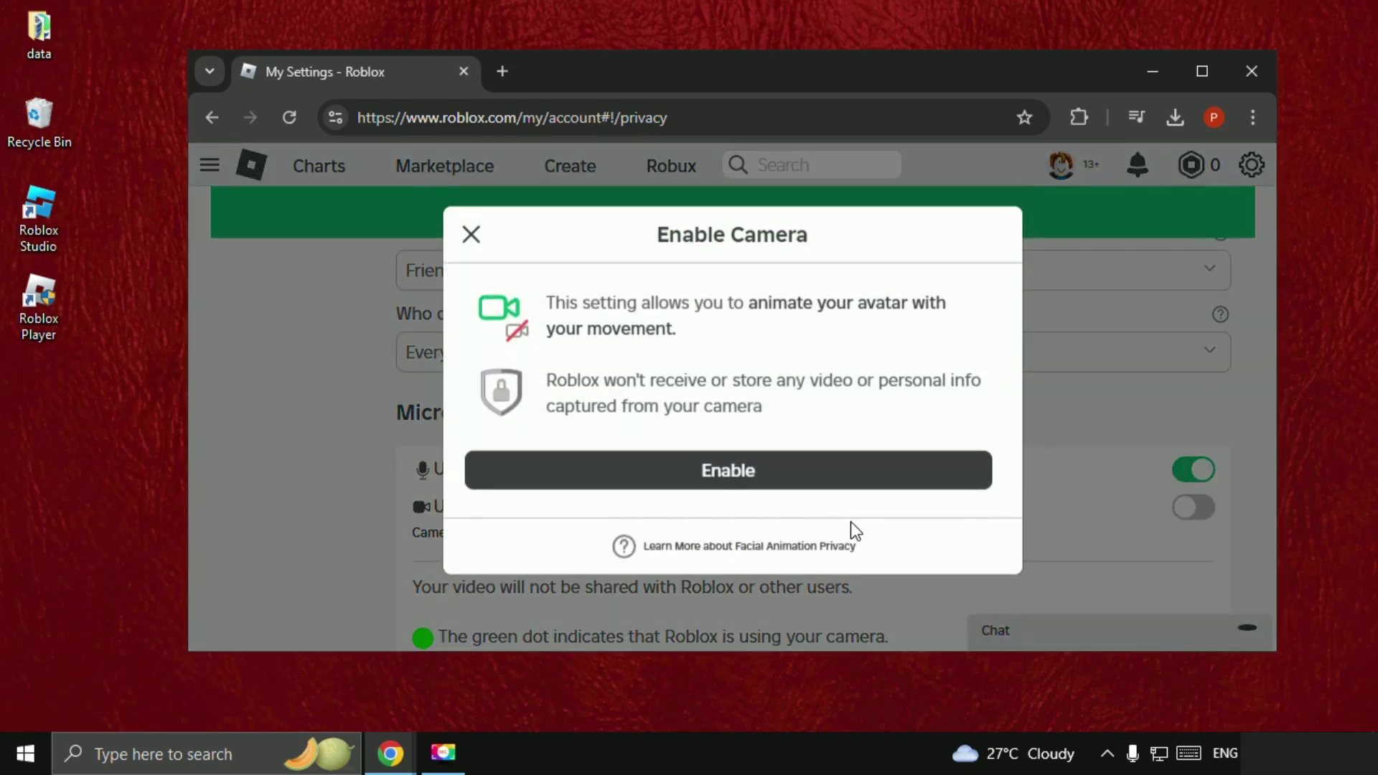
{"action": "left_click", "coordinate": [788, 480]}
{"action": "scroll", "coordinate": [784, 474], "scroll_direction": "down", "scroll_amount": 2}
{"action": "scroll", "coordinate": [785, 477], "scroll_direction": "down", "scroll_amount": 2}
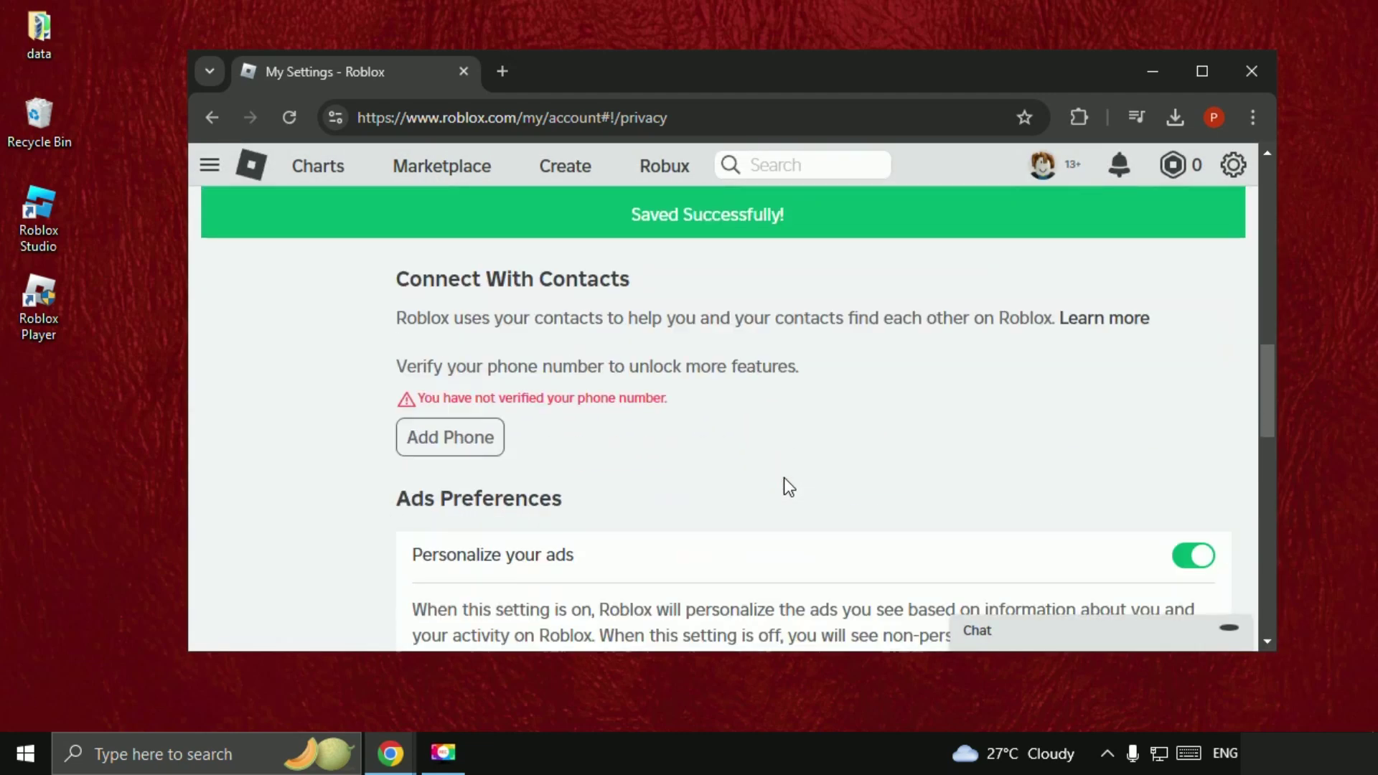
{"action": "scroll", "coordinate": [784, 477], "scroll_direction": "up", "scroll_amount": 3}
{"action": "scroll", "coordinate": [784, 479], "scroll_direction": "down", "scroll_amount": 1}
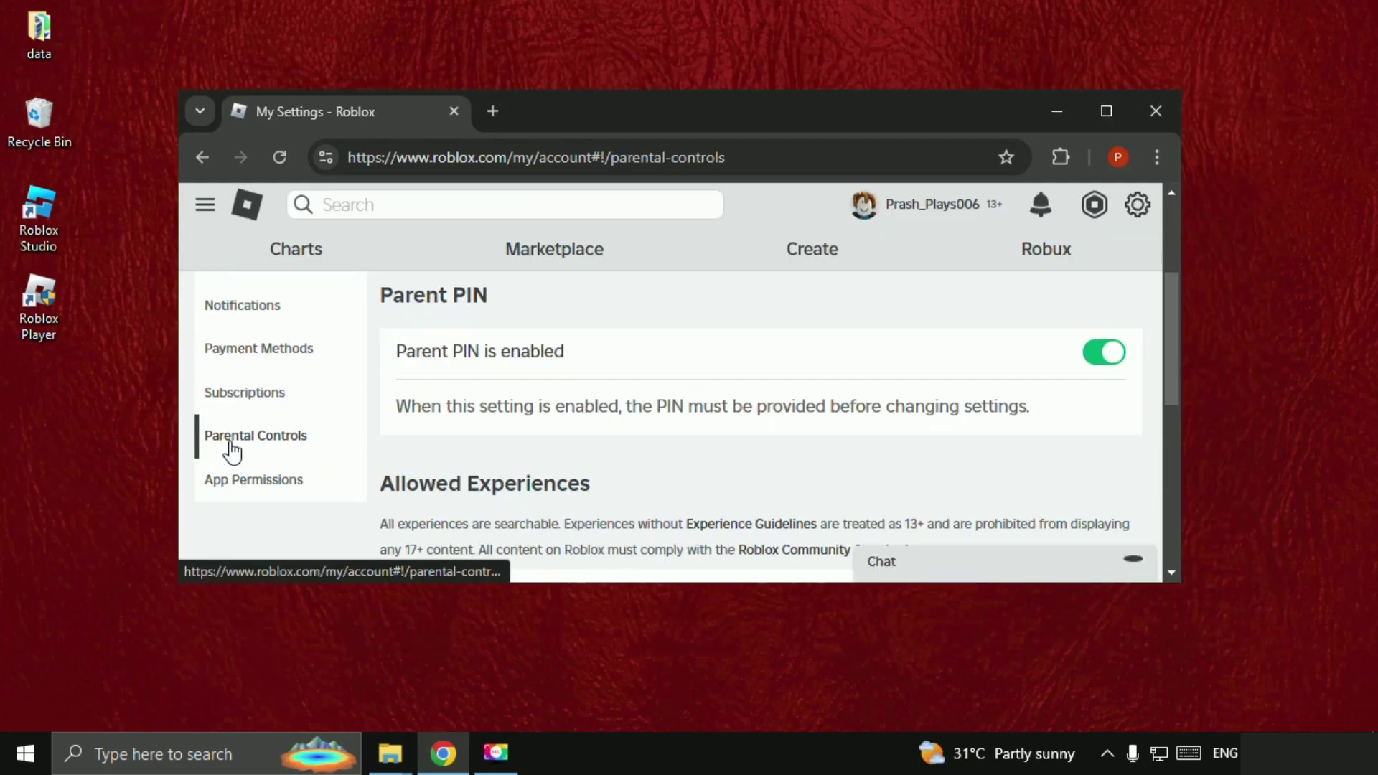
{"action": "scroll", "coordinate": [478, 434], "scroll_direction": "down", "scroll_amount": 3}
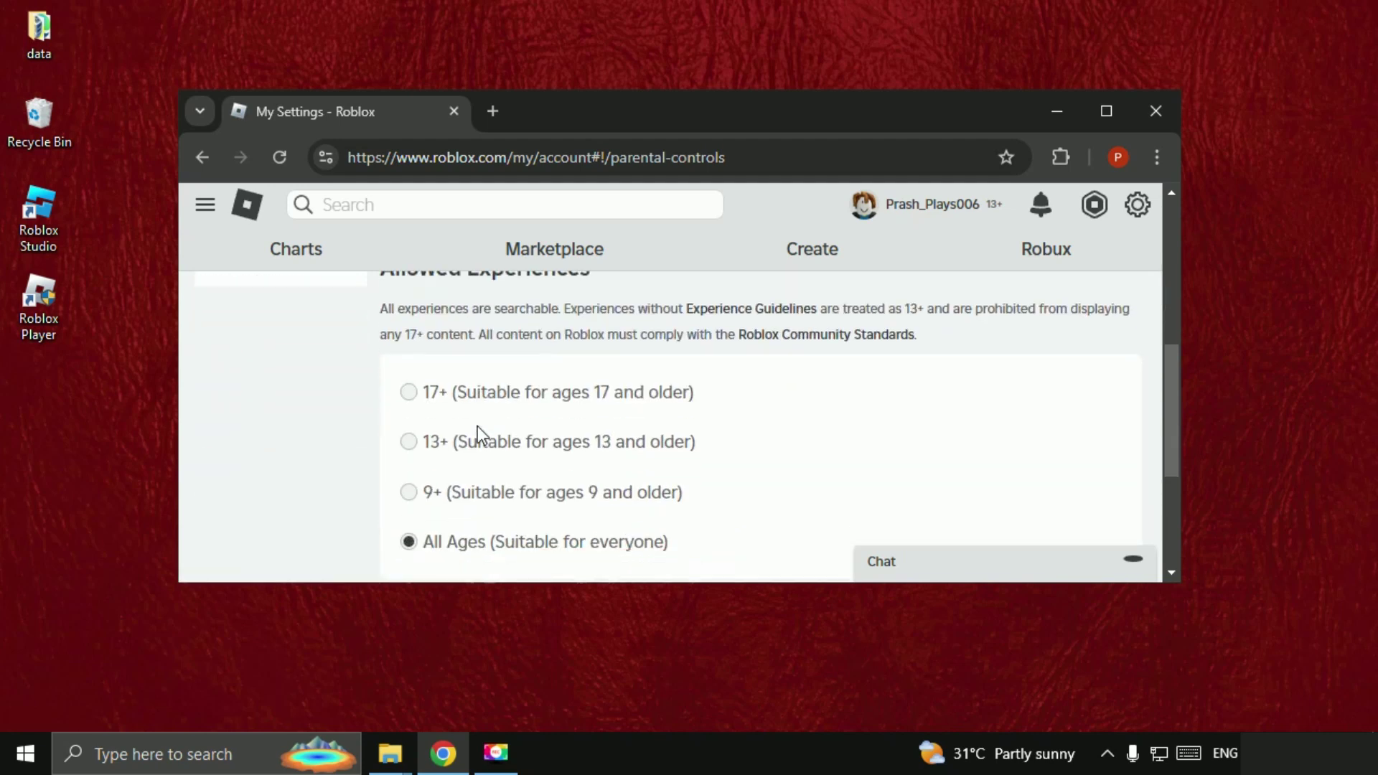
{"action": "scroll", "coordinate": [477, 433], "scroll_direction": "up", "scroll_amount": 1}
{"action": "scroll", "coordinate": [609, 408], "scroll_direction": "down", "scroll_amount": 1}
- Select the 13+ option under Allowed Experiences in Parental Controls
{"action": "left_click", "coordinate": [676, 447]}
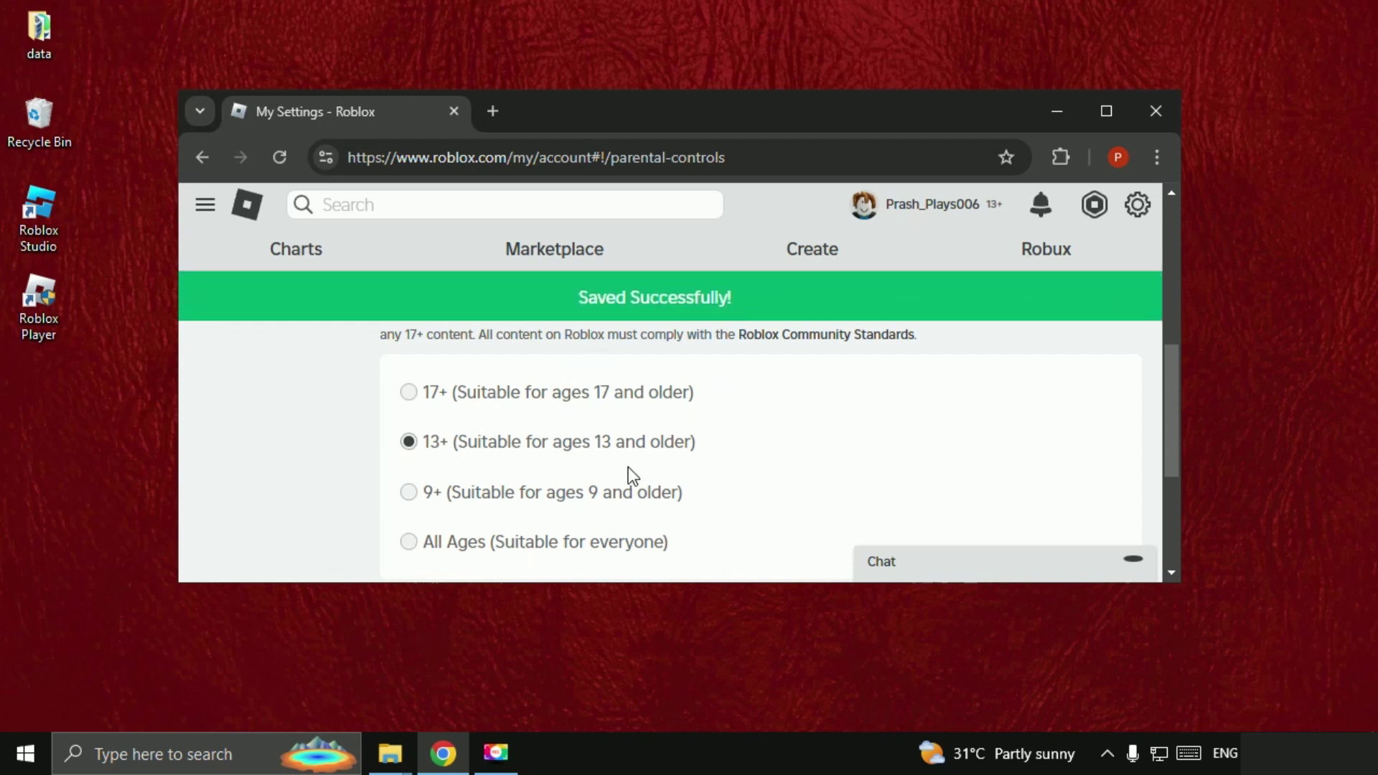